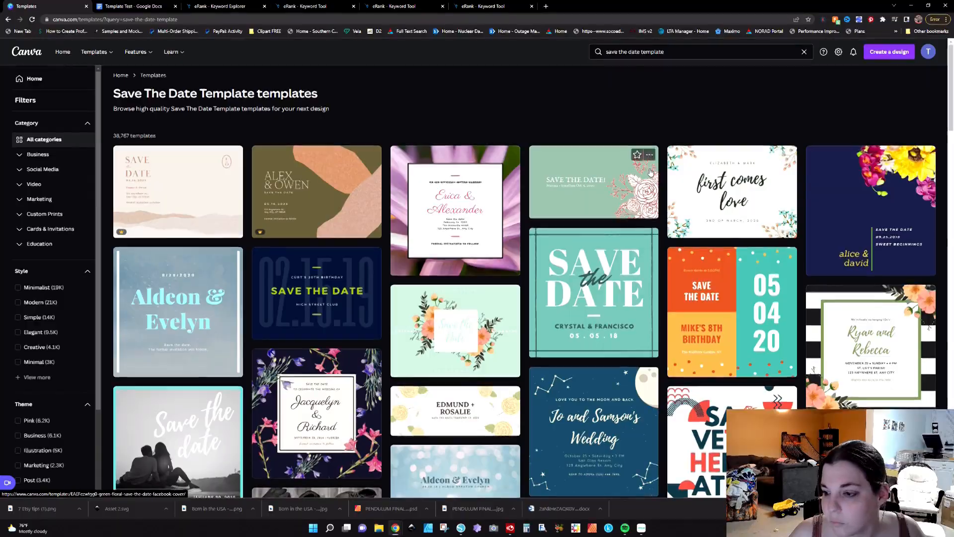
# - Browse the save the date template results to examine their layouts, photos and text arrangements
pyautogui.scroll(-5, 650, 172)
pyautogui.scroll(-3, 650, 173)
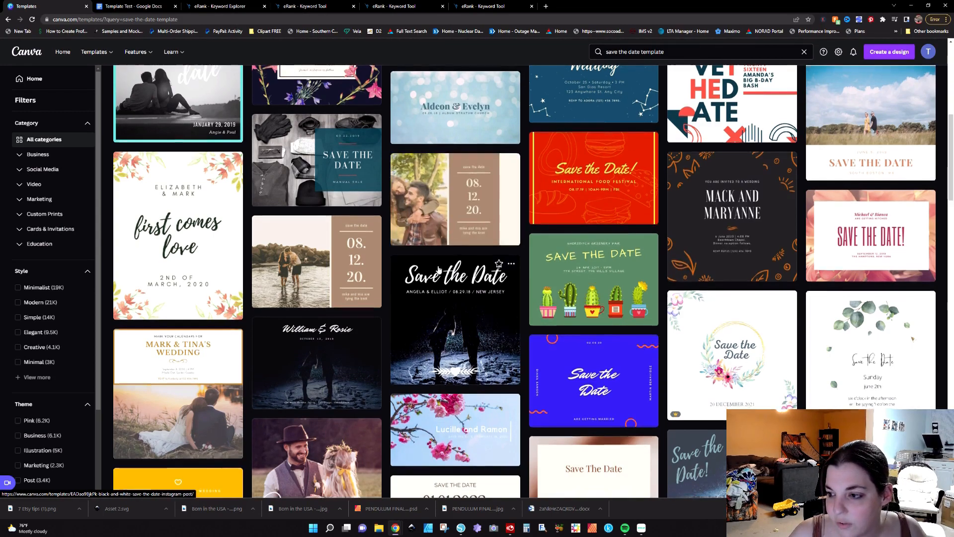
pyautogui.scroll(-3, 438, 270)
pyautogui.scroll(-5, 438, 269)
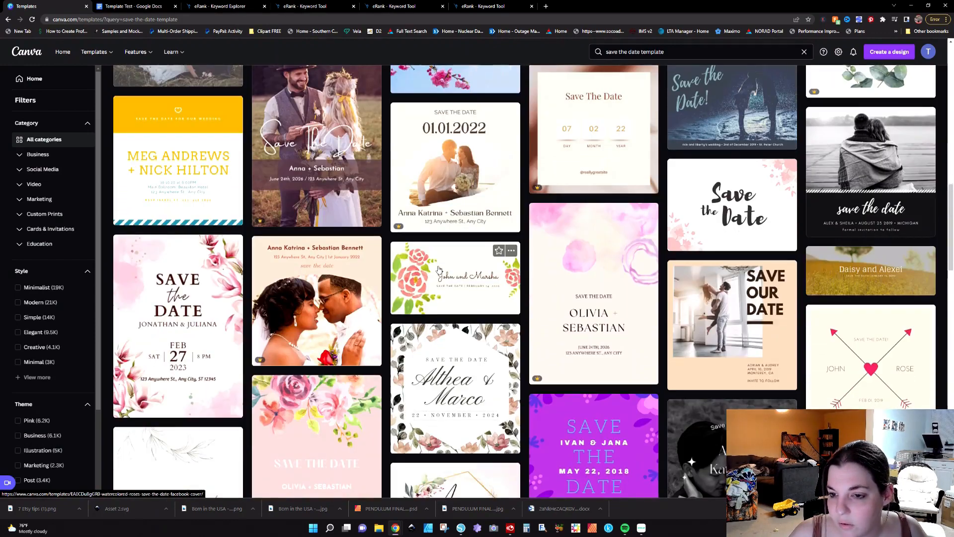
pyautogui.scroll(-1, 439, 270)
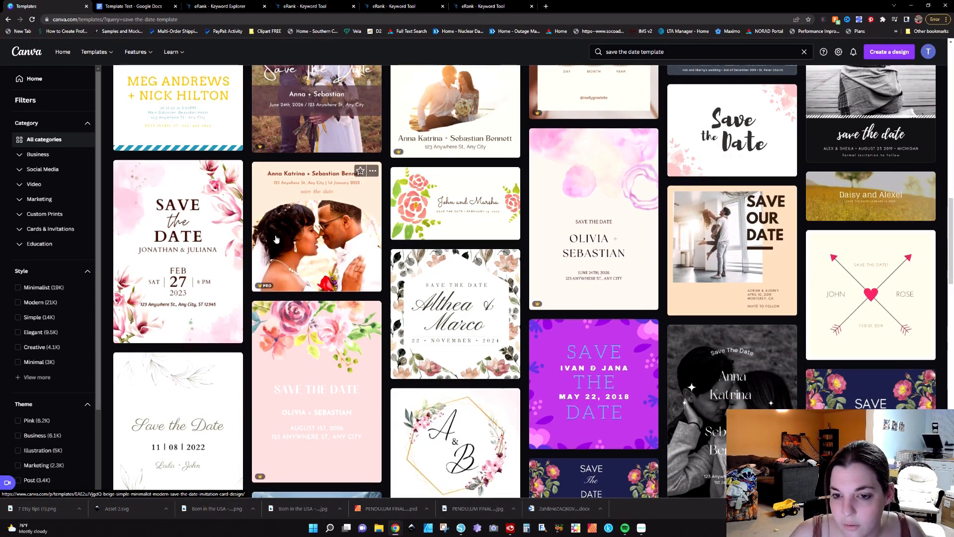
pyautogui.scroll(-2, 328, 273)
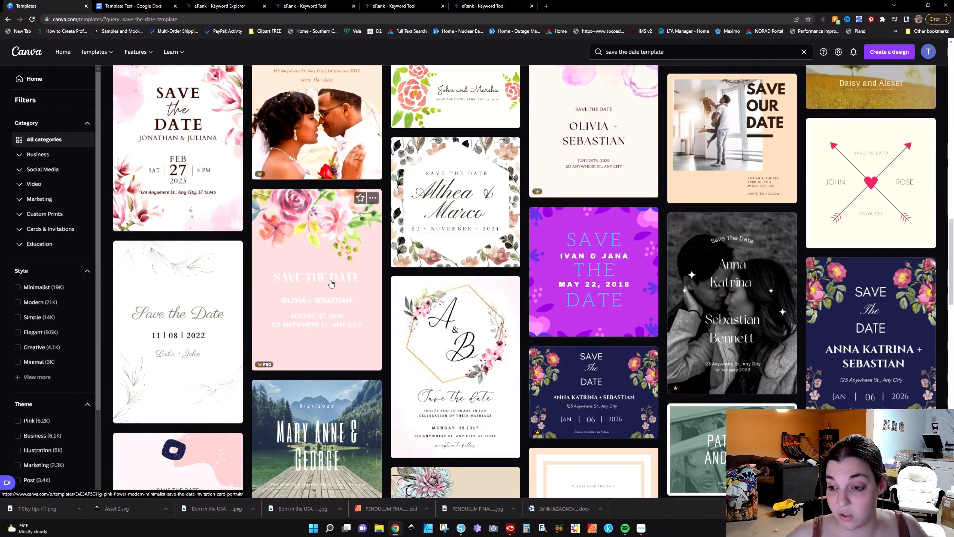
pyautogui.scroll(-2, 331, 284)
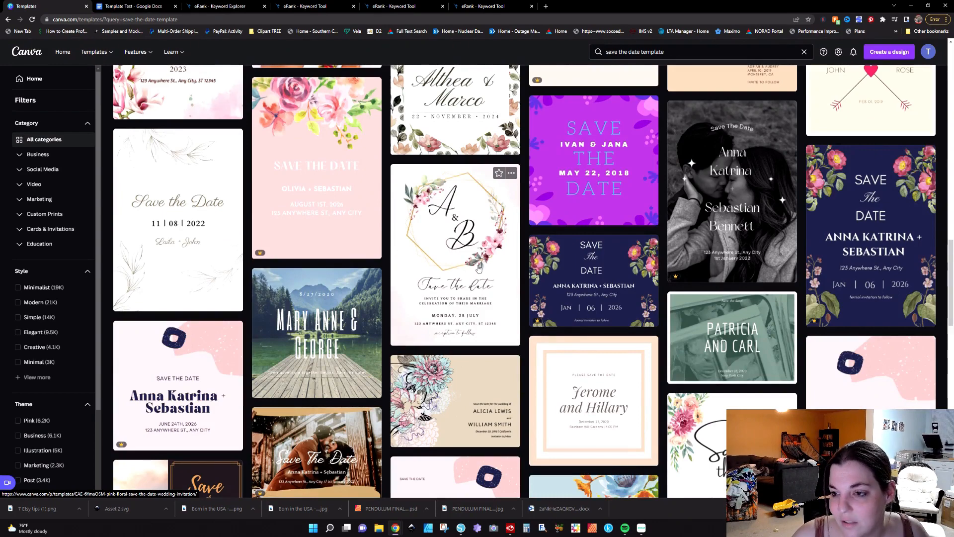
pyautogui.scroll(-3, 479, 268)
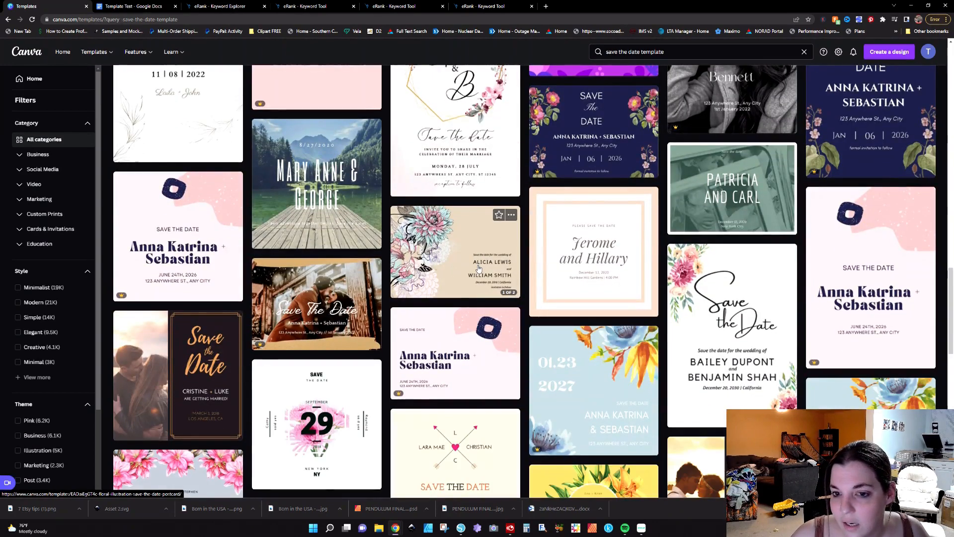
pyautogui.scroll(-2, 478, 269)
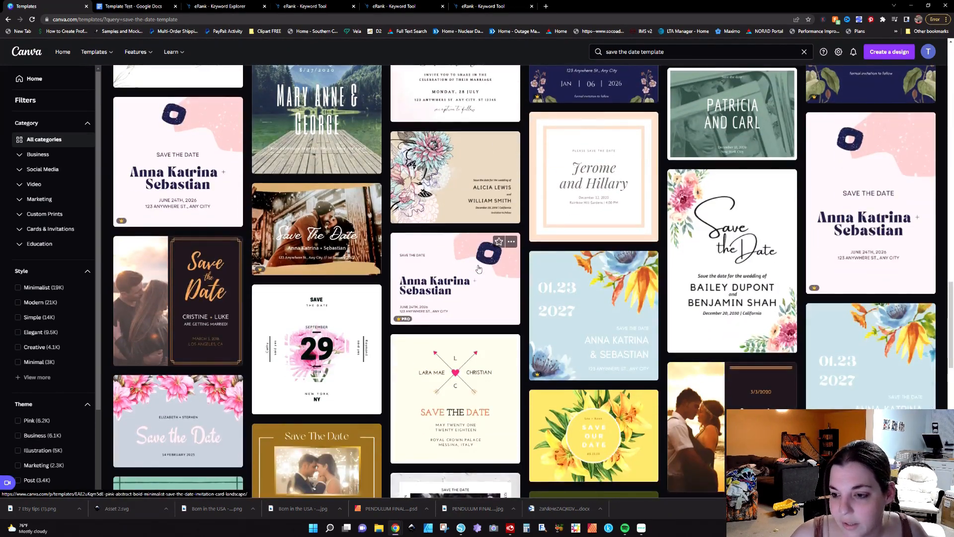
pyautogui.scroll(-4, 479, 269)
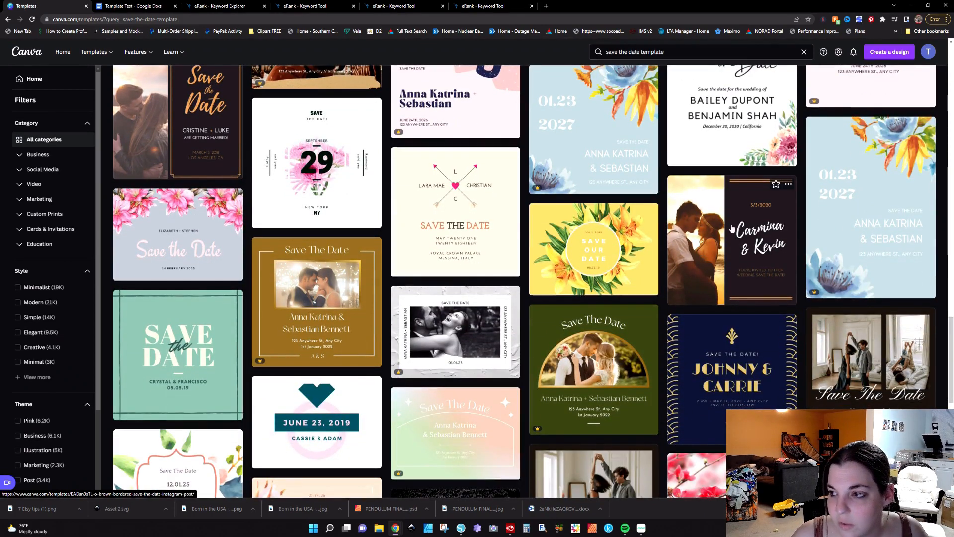
# - Preview the Brown Bordered Save the Date Instagram Post template and check its size and design details
pyautogui.click(791, 187)
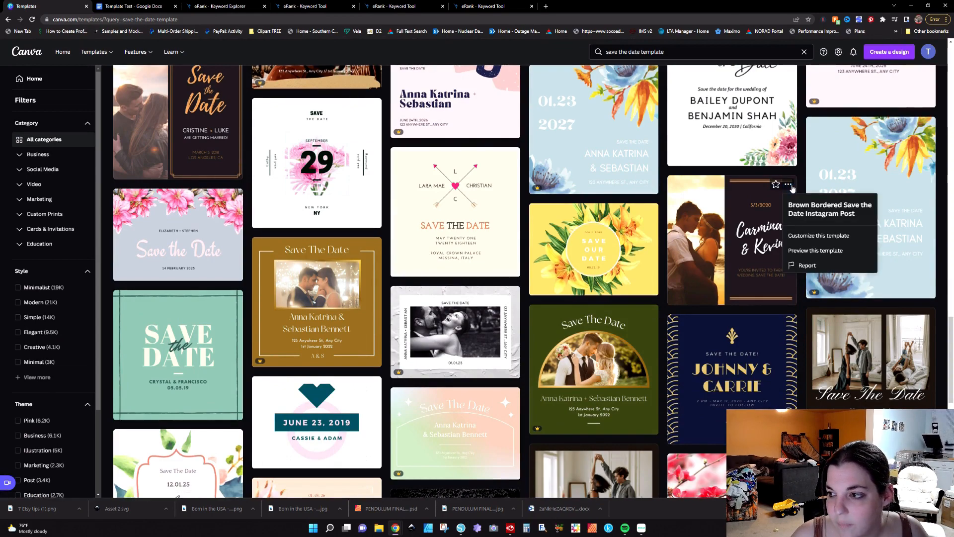
pyautogui.click(815, 251)
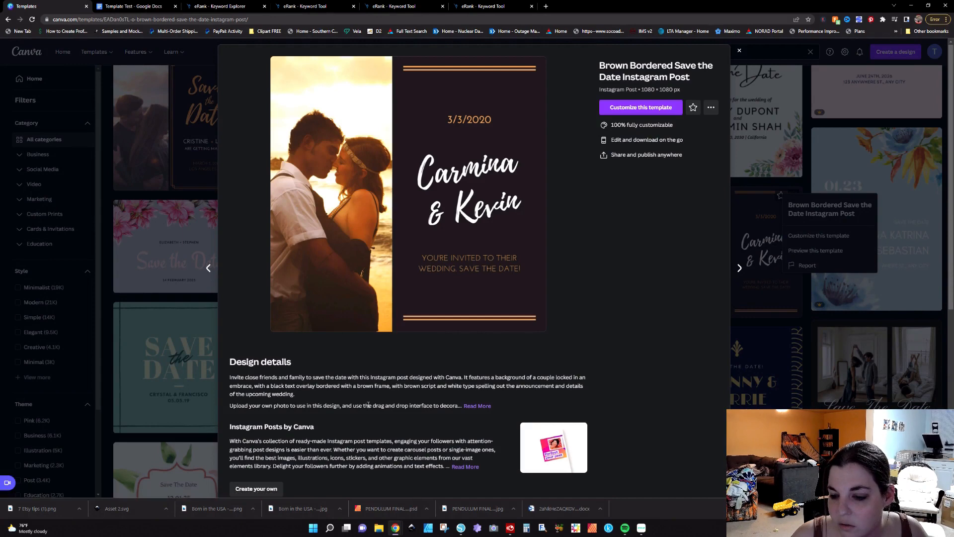
pyautogui.scroll(-4, 369, 408)
pyautogui.scroll(4, 368, 407)
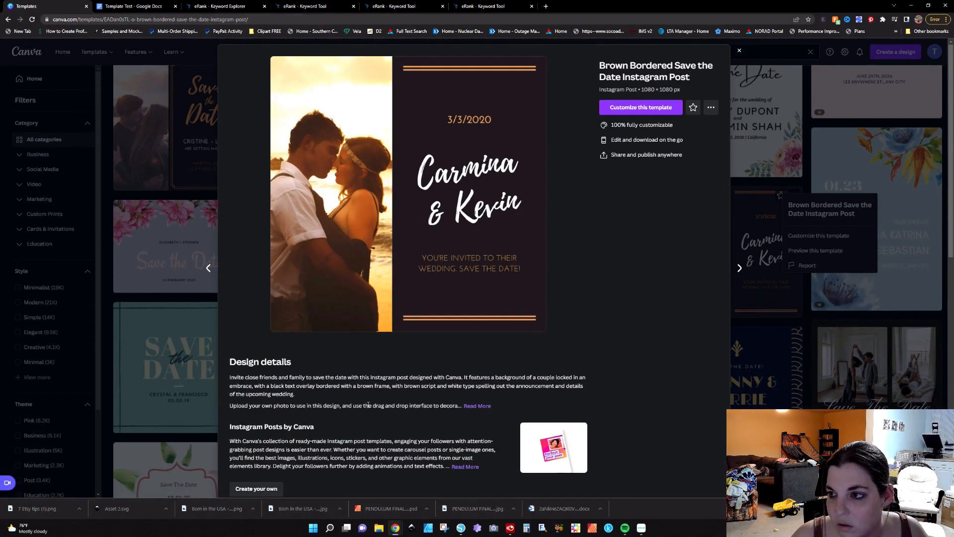
pyautogui.click(739, 48)
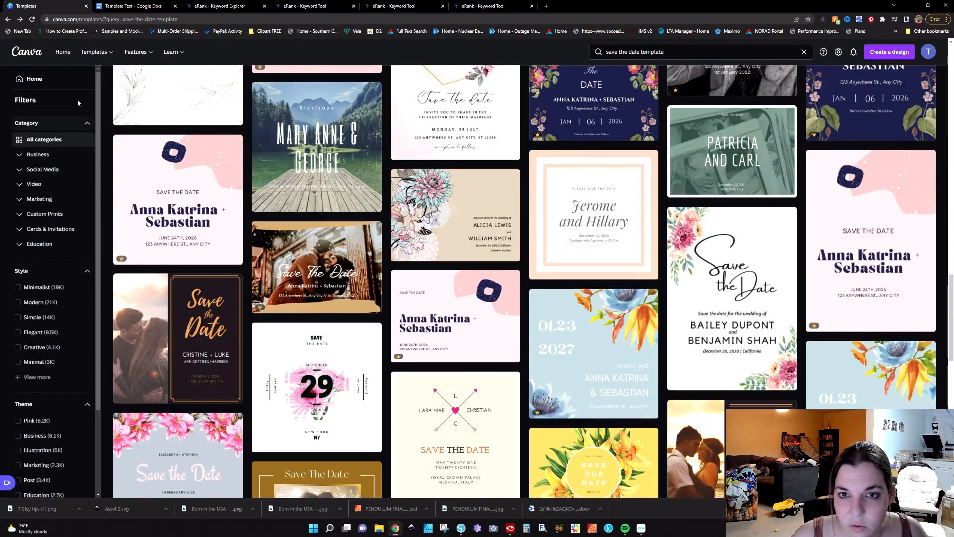
# - Create a new custom-size design of 1080 × 1080 px
pyautogui.click(93, 51)
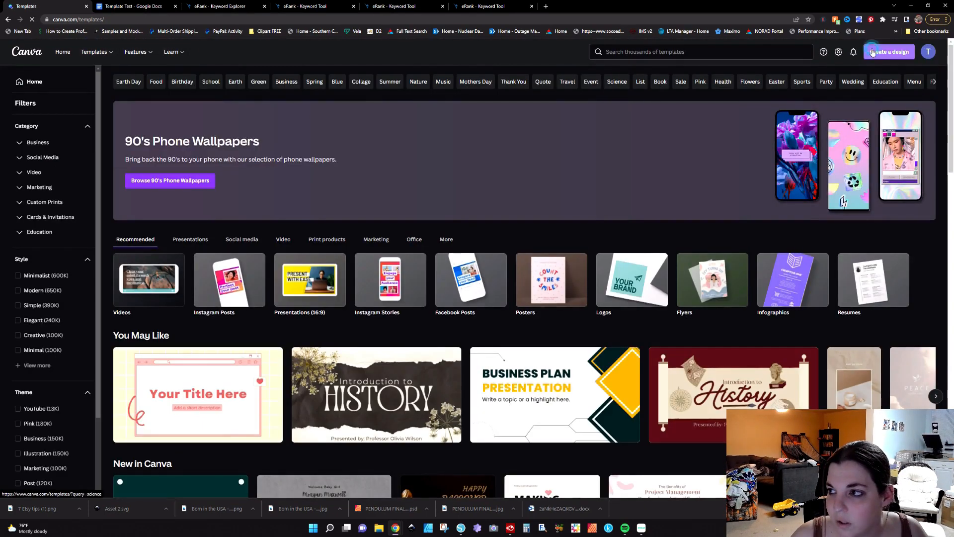
pyautogui.click(873, 51)
pyautogui.click(820, 86)
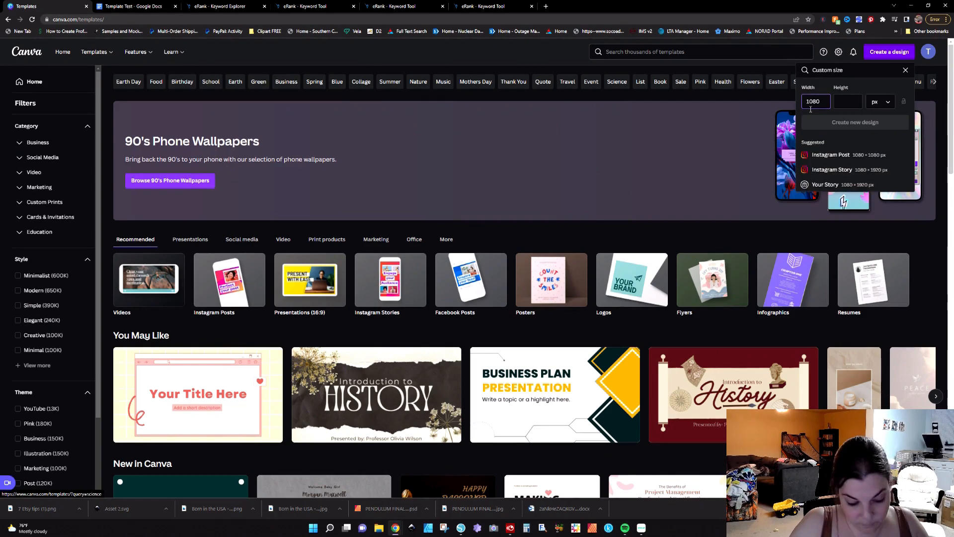
pyautogui.write('1080')
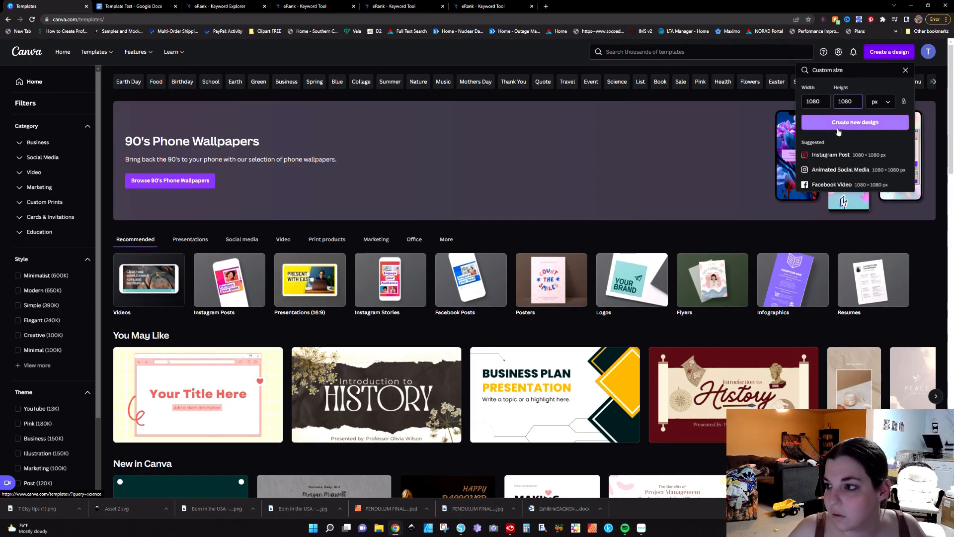
pyautogui.click(845, 124)
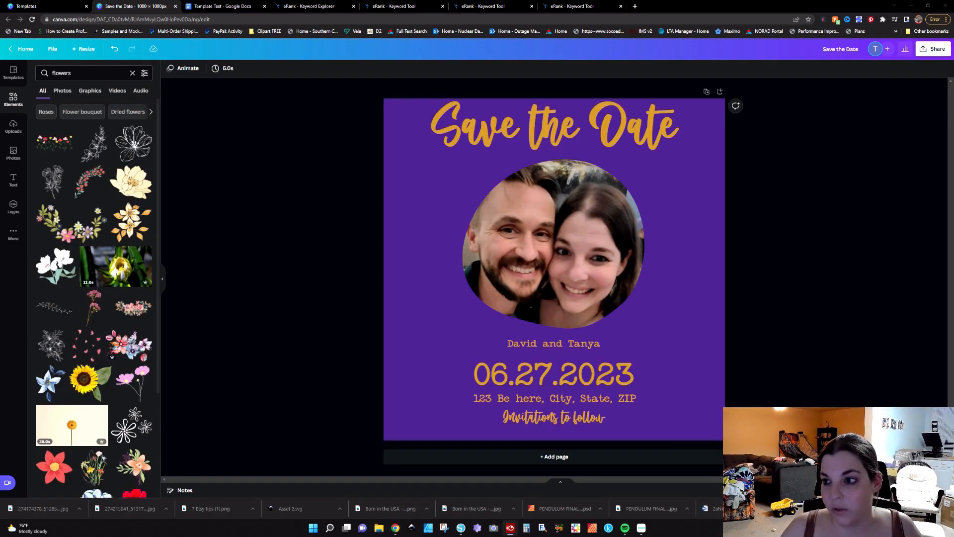
# - Remove the couple's photo from the rounded frame and look through the element categories as far as Frames and Grids
pyautogui.click(526, 240)
pyautogui.press('Delete')
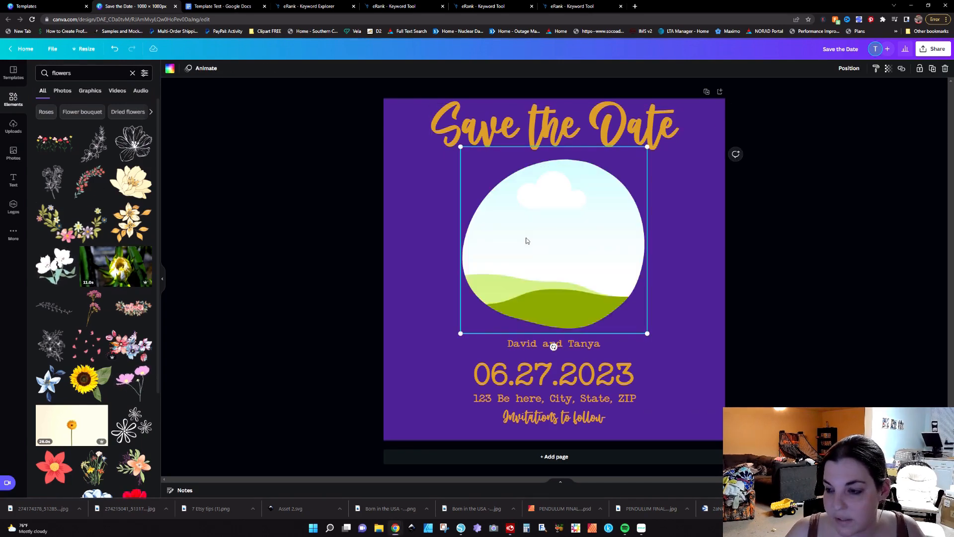
pyautogui.click(14, 98)
pyautogui.scroll(-5, 77, 369)
pyautogui.scroll(5, 77, 369)
pyautogui.scroll(-5, 77, 369)
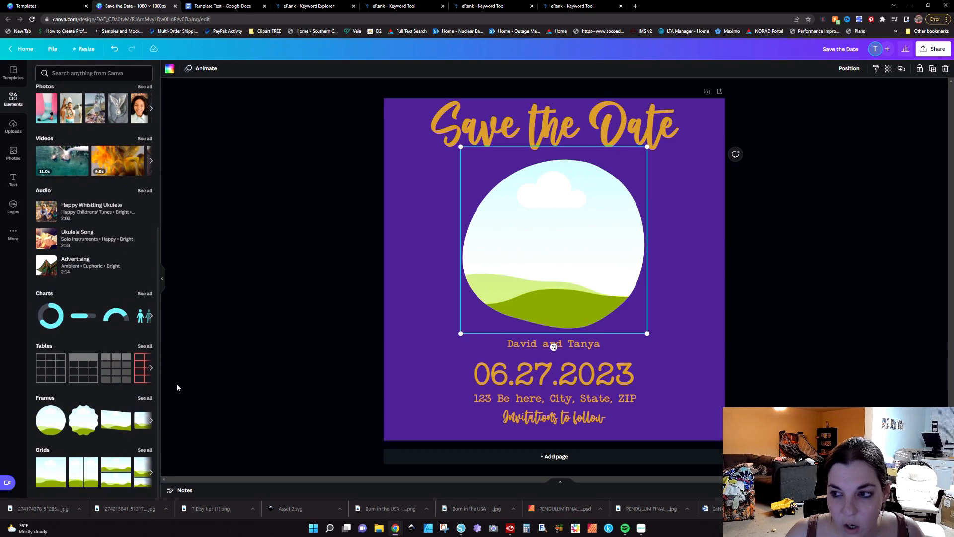
pyautogui.scroll(2, 177, 387)
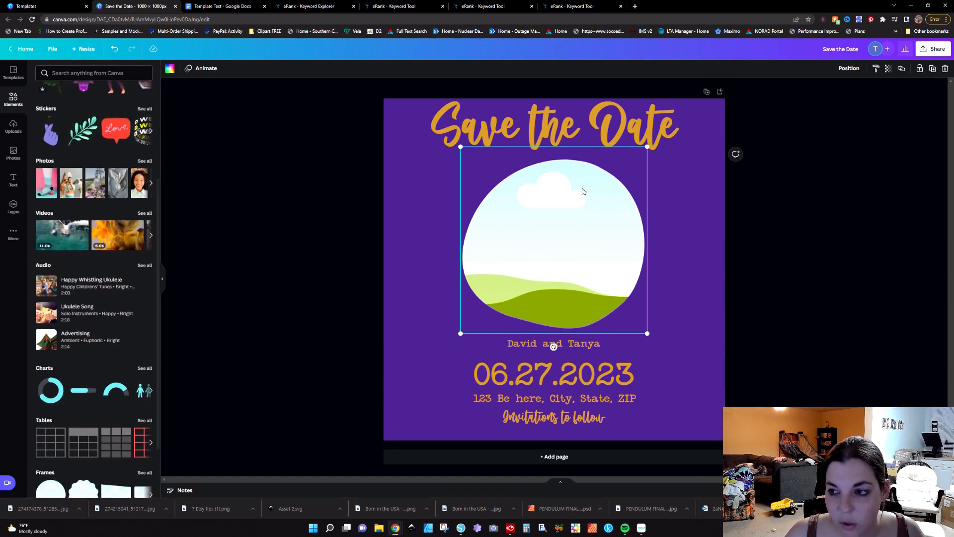
# - Fill the empty frame with the uploaded close-up photo of the couple and shift it down so both faces fit
pyautogui.click(13, 127)
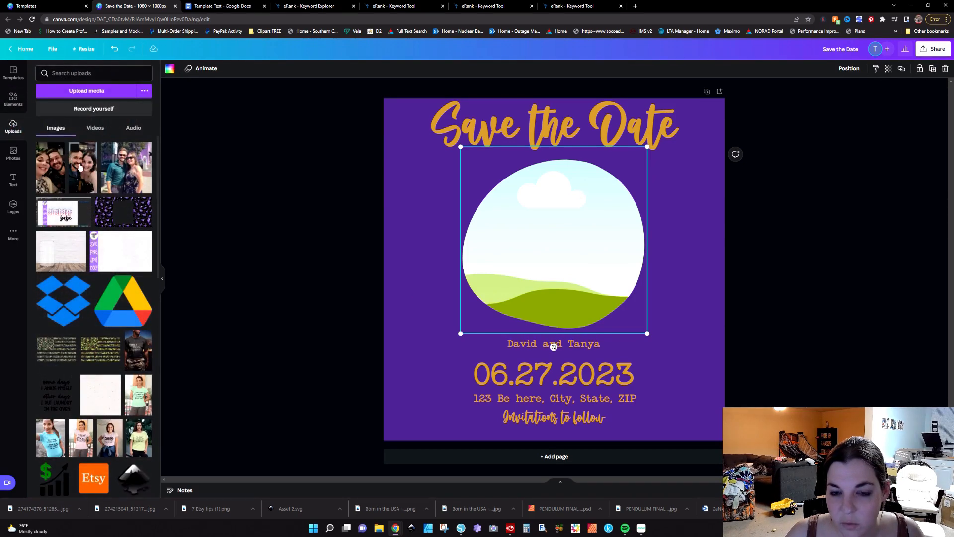
pyautogui.moveTo(80, 168); pyautogui.dragTo(536, 231)
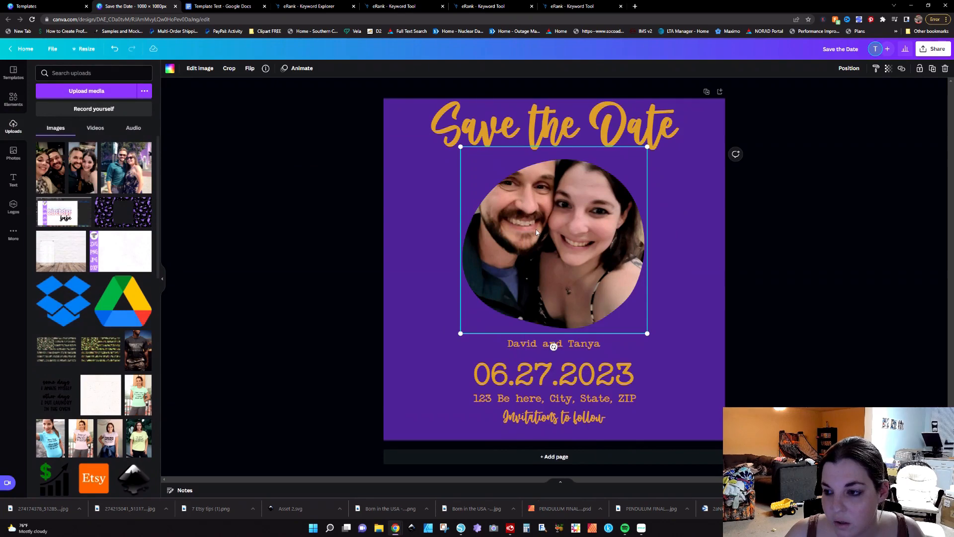
pyautogui.doubleClick(536, 231)
pyautogui.moveTo(545, 215); pyautogui.dragTo(545, 271)
pyautogui.click(292, 252)
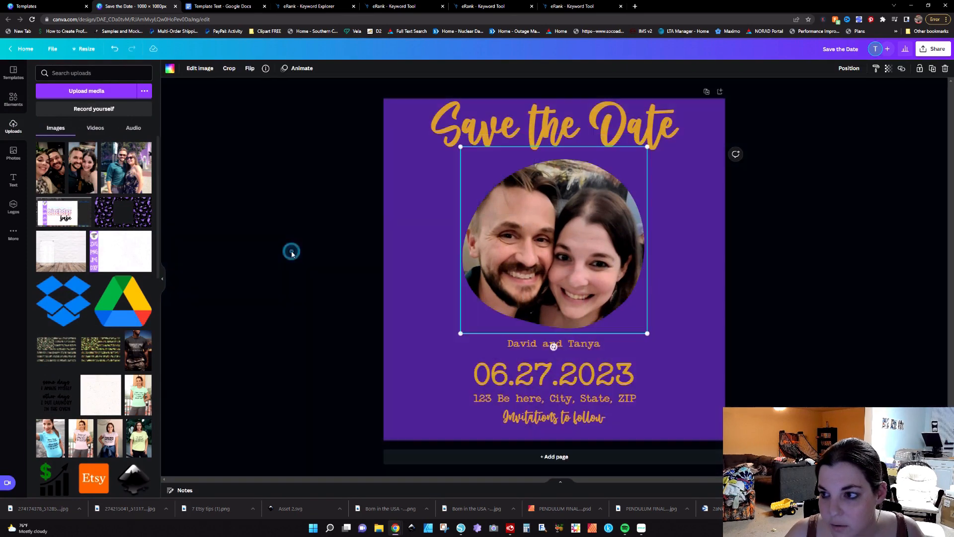
pyautogui.click(303, 240)
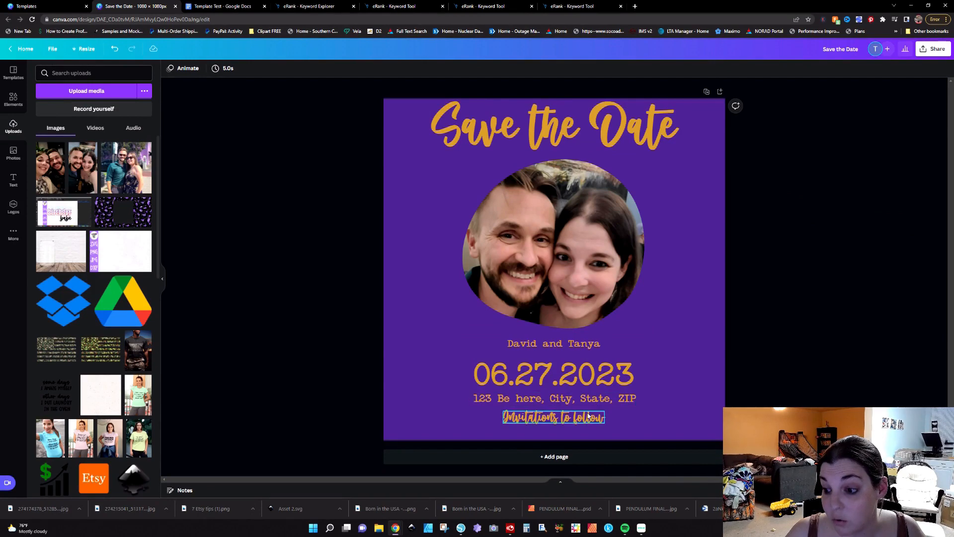
# - Search the elements for "flowers" and filter the results to Free items only
pyautogui.click(13, 99)
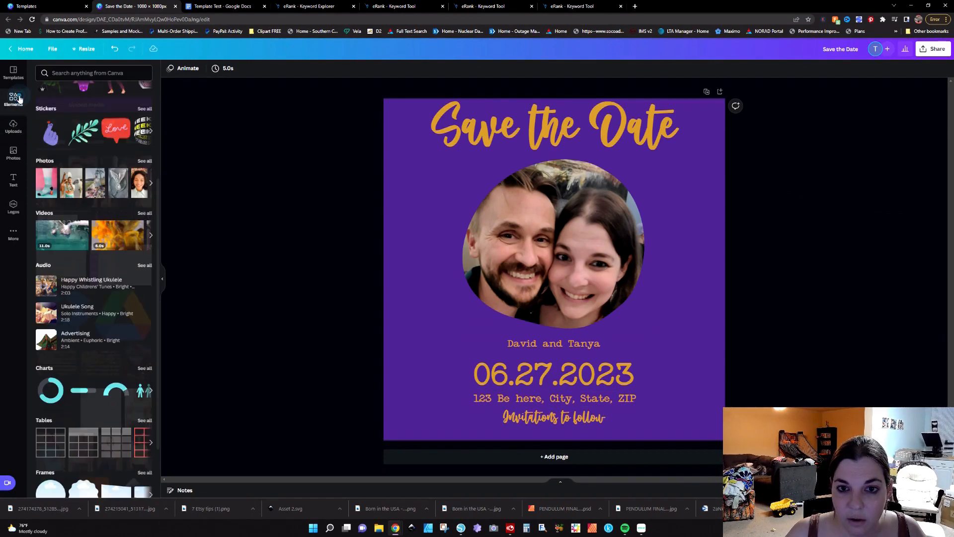
pyautogui.click(83, 73)
pyautogui.write('flowers')
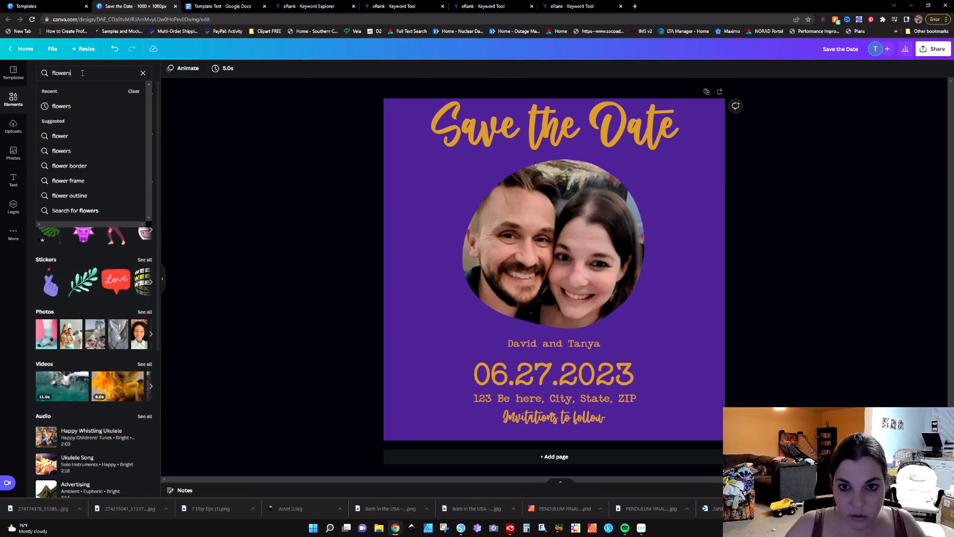
pyautogui.press('Return')
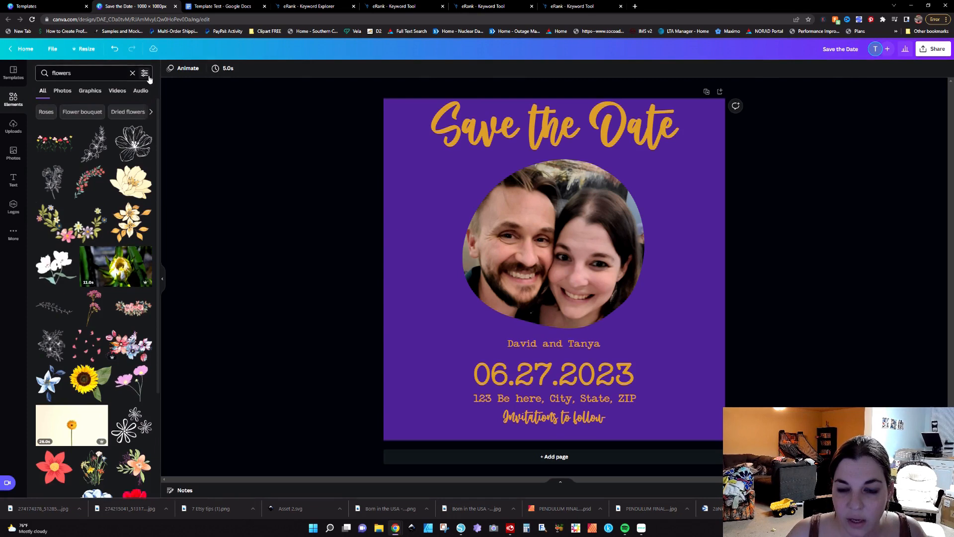
pyautogui.click(145, 74)
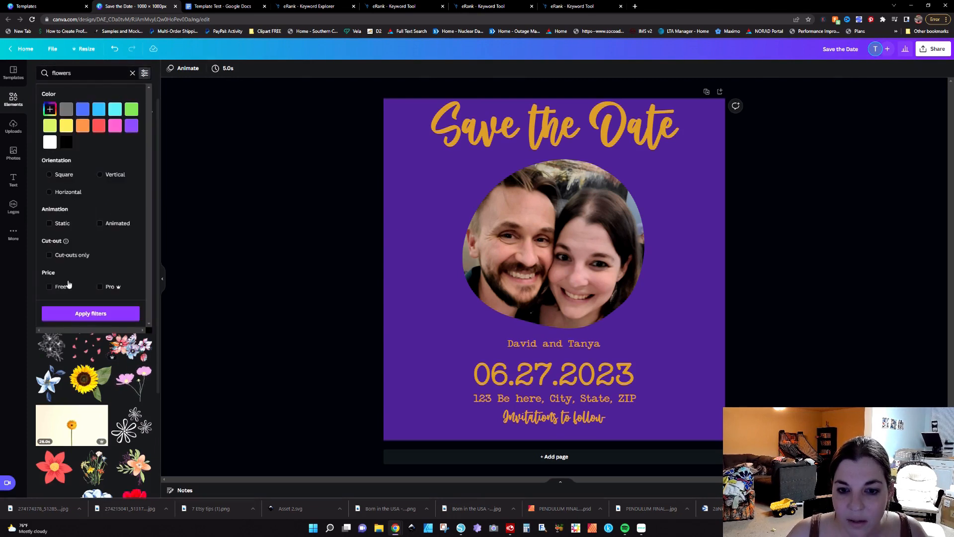
pyautogui.click(48, 287)
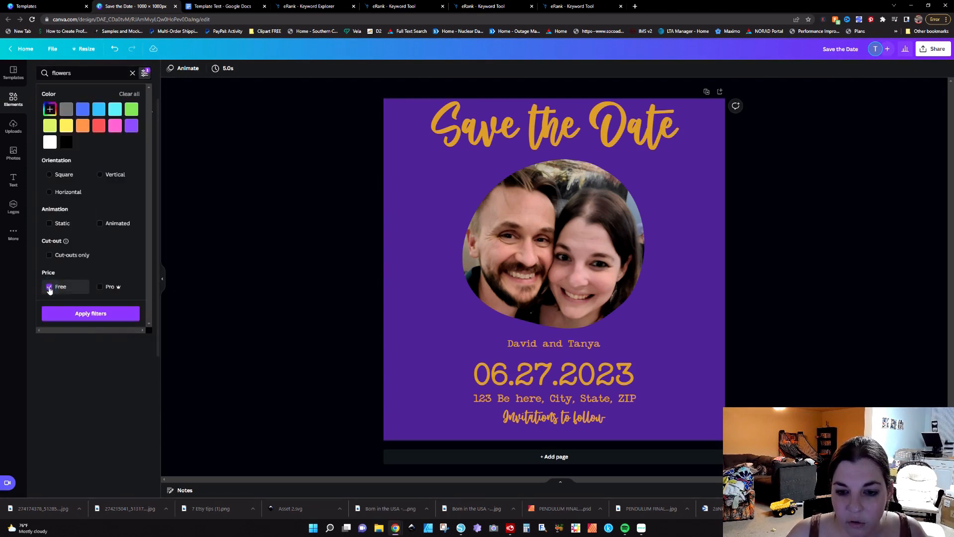
pyautogui.click(80, 314)
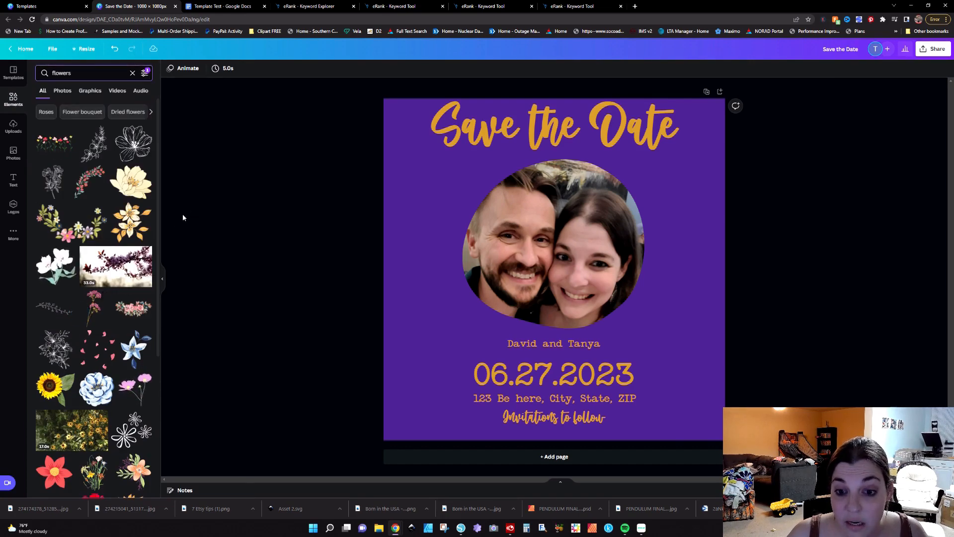
# - Look through the free flower results and restrict them to Graphics
pyautogui.scroll(-2, 60, 255)
pyautogui.scroll(-3, 60, 256)
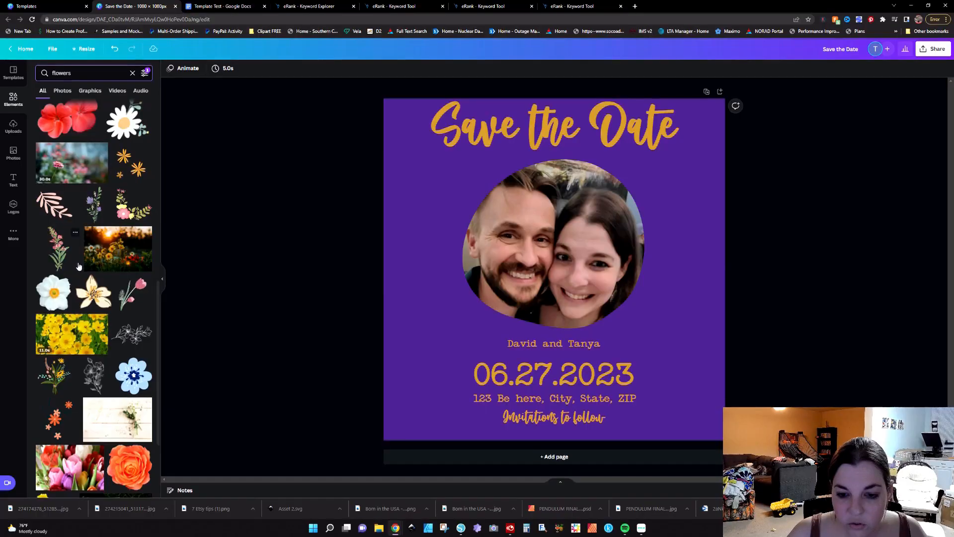
pyautogui.scroll(-1, 78, 267)
pyautogui.scroll(-5, 78, 267)
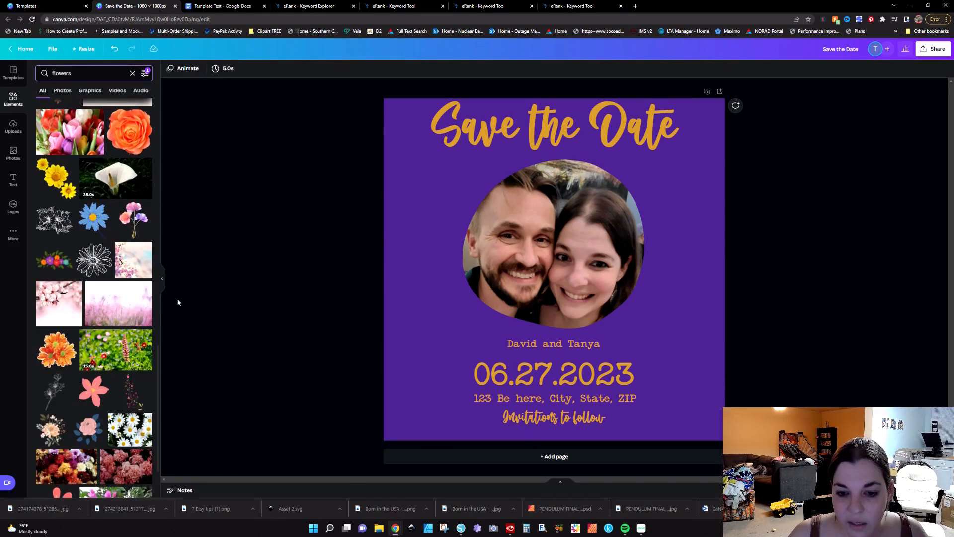
pyautogui.scroll(-2, 94, 293)
pyautogui.click(91, 91)
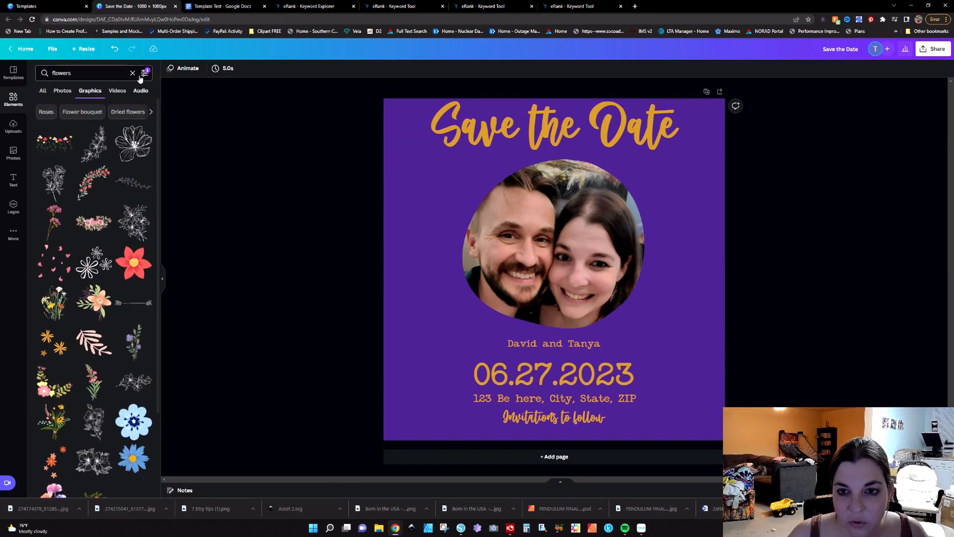
pyautogui.scroll(-1, 106, 258)
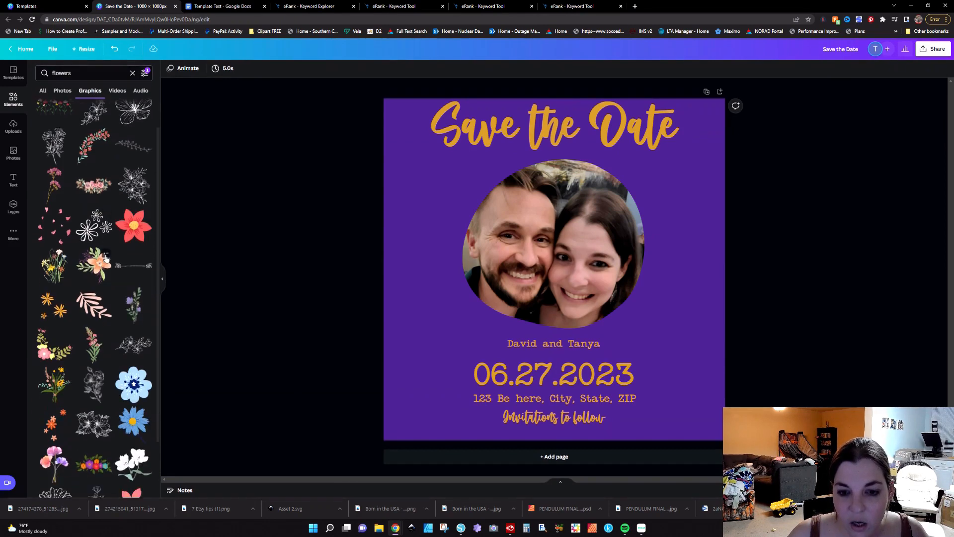
# - Keep the flower graphics limited to Free, add the pink, orange and purple flower stem, and tilt it in the design's lower-left corner
pyautogui.click(146, 75)
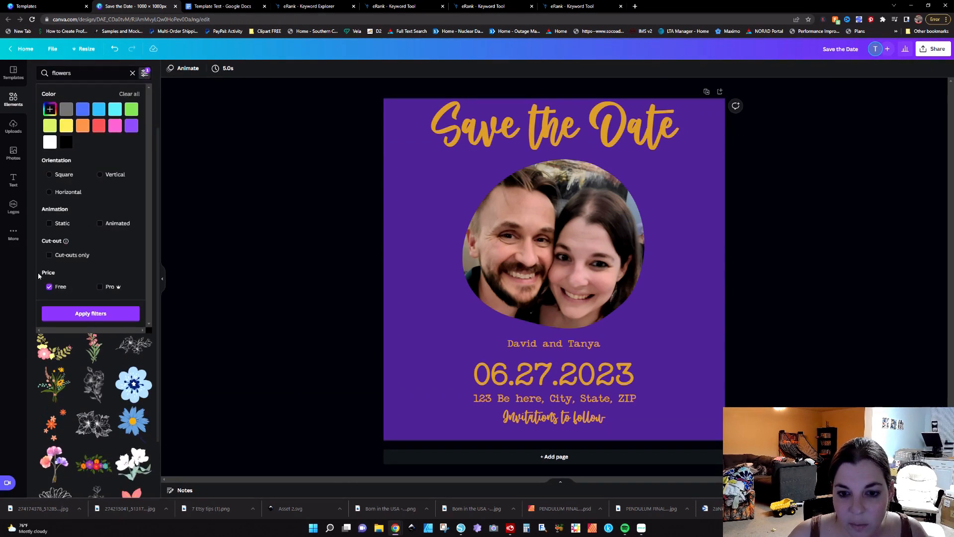
pyautogui.click(86, 313)
pyautogui.scroll(-4, 68, 332)
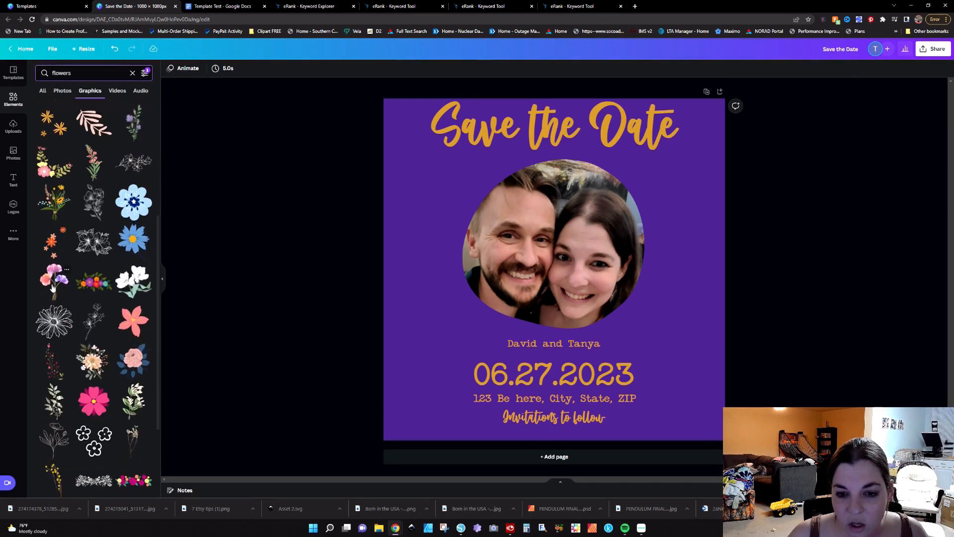
pyautogui.click(53, 287)
pyautogui.moveTo(562, 257); pyautogui.dragTo(415, 416)
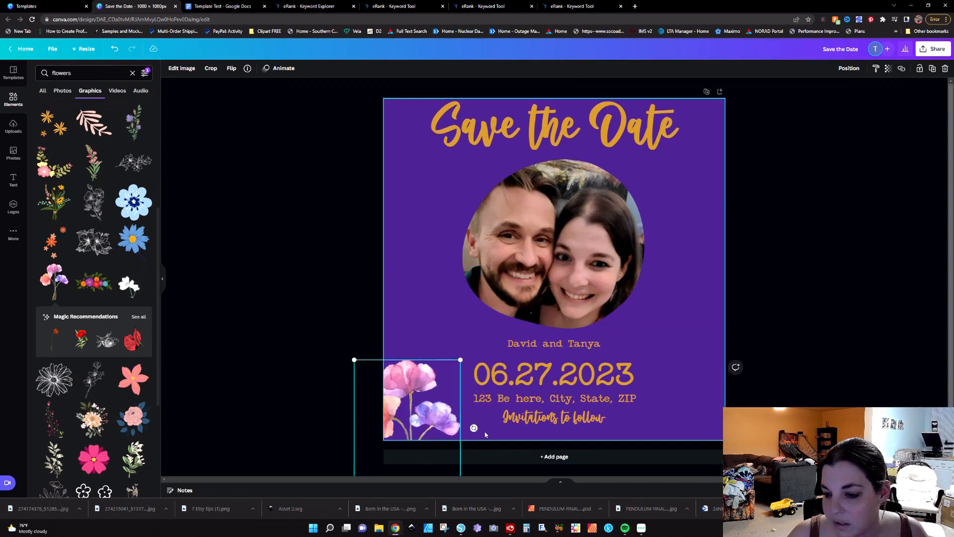
pyautogui.moveTo(473, 428); pyautogui.dragTo(462, 465)
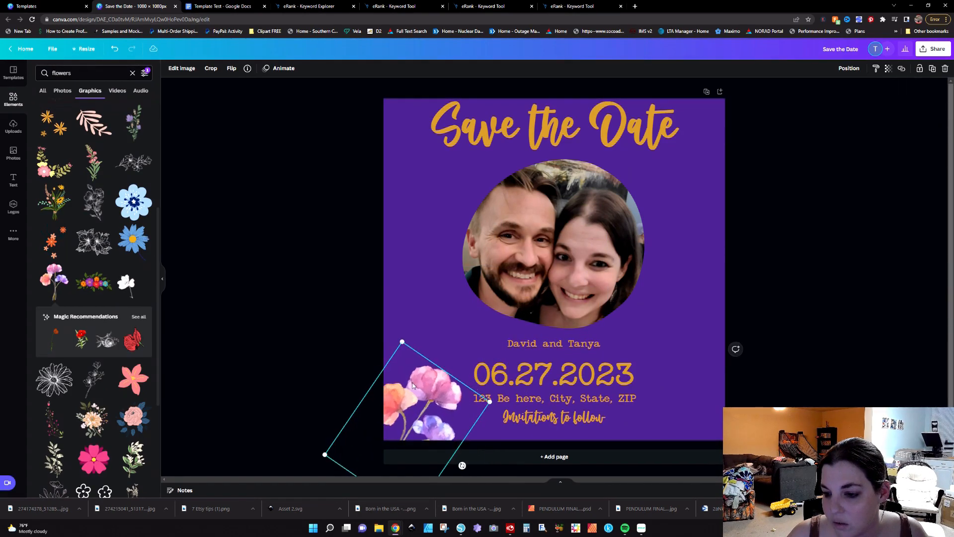
# - Duplicate the corner flower, try out flips on the copy, and move it to the design's lower-right corner
pyautogui.hotkey('ctrl', 'd')
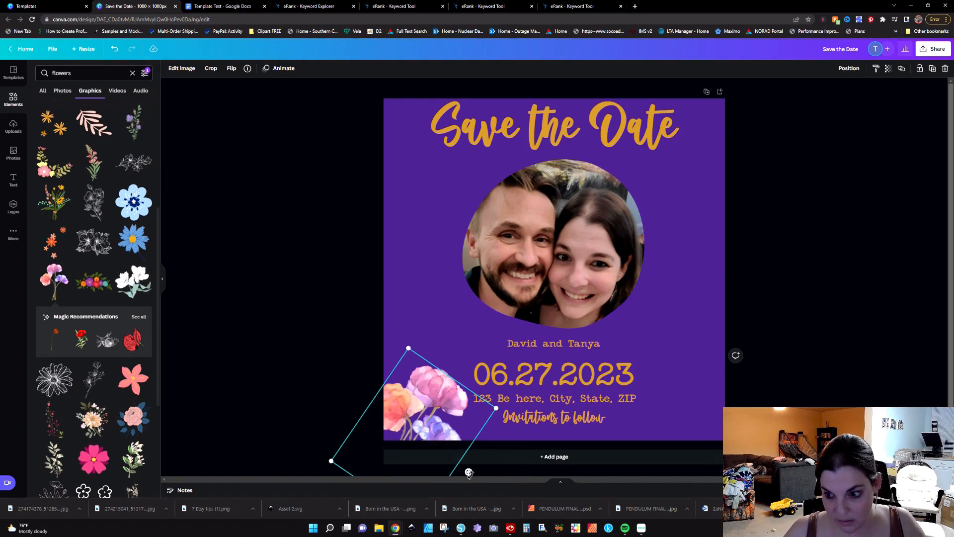
pyautogui.click(231, 70)
pyautogui.click(248, 89)
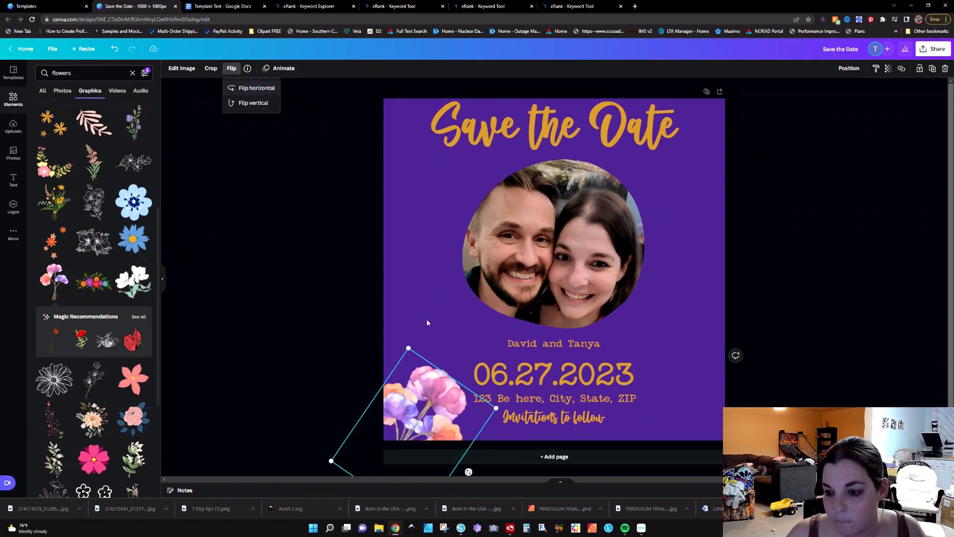
pyautogui.click(249, 93)
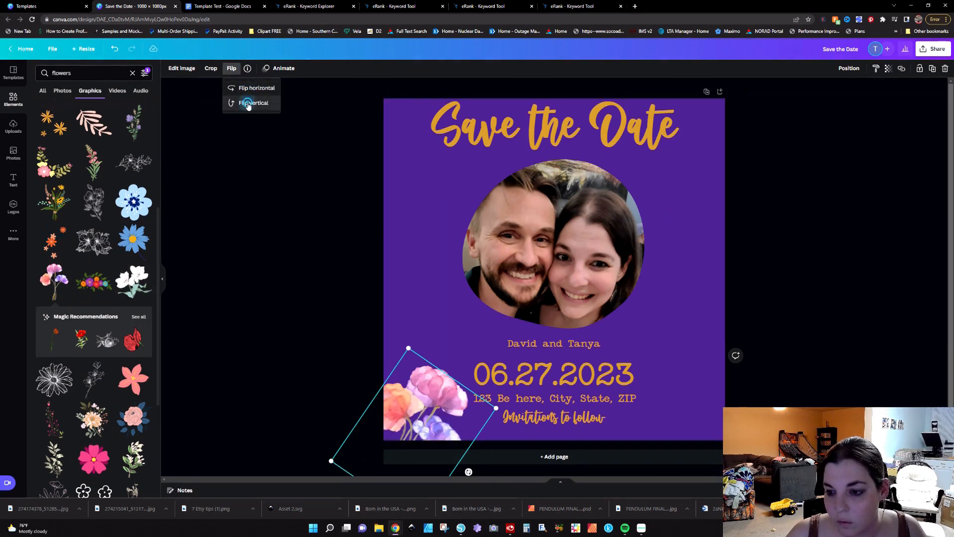
pyautogui.click(249, 105)
pyautogui.moveTo(436, 393); pyautogui.dragTo(709, 393)
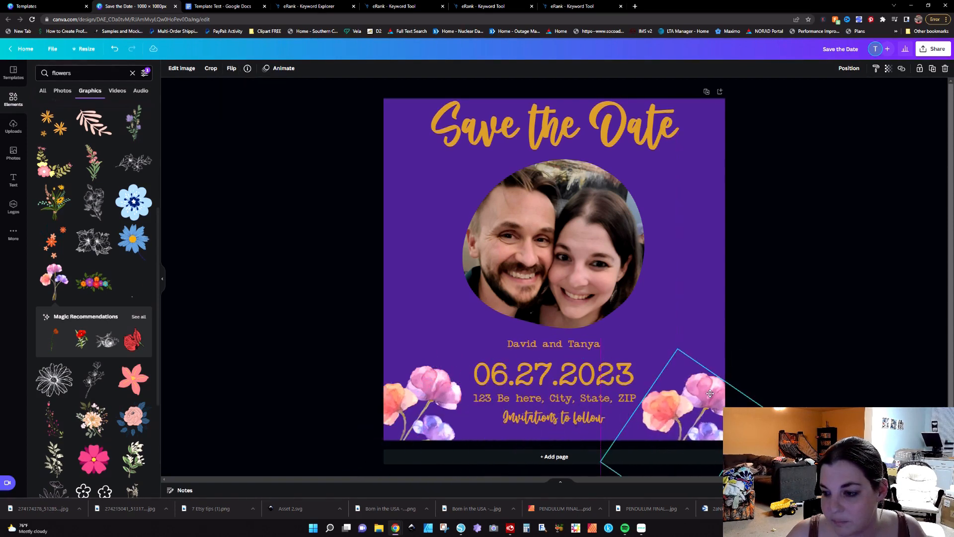
# - Flip the copied flower horizontally, rotate it to about -47°, and reposition both flowers so they frame the lower corners
pyautogui.click(232, 69)
pyautogui.click(255, 88)
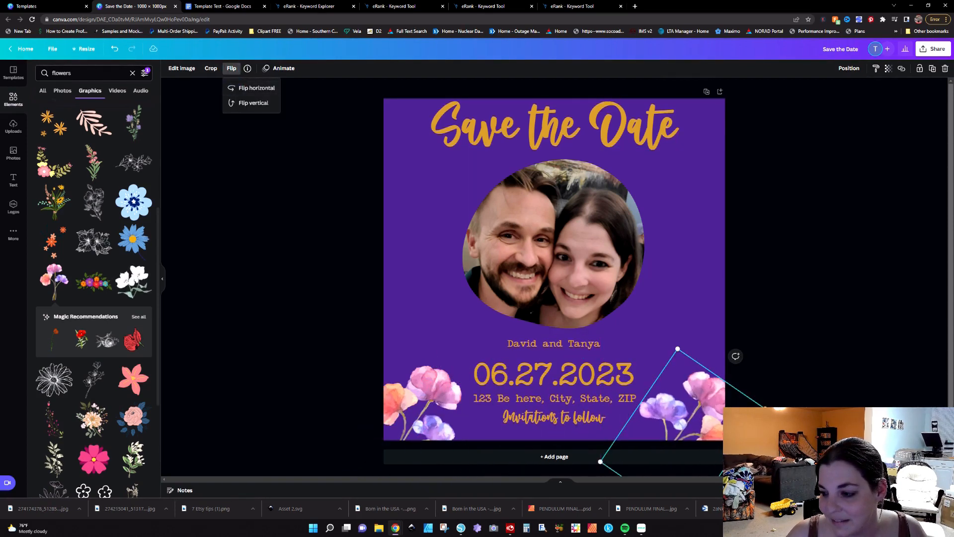
pyautogui.moveTo(736, 355); pyautogui.dragTo(737, 378)
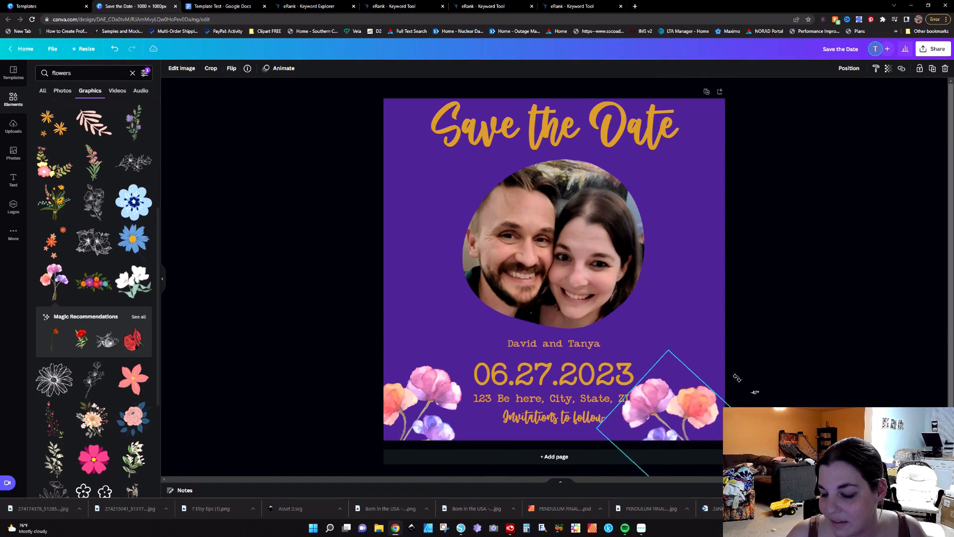
pyautogui.moveTo(694, 411); pyautogui.dragTo(706, 413)
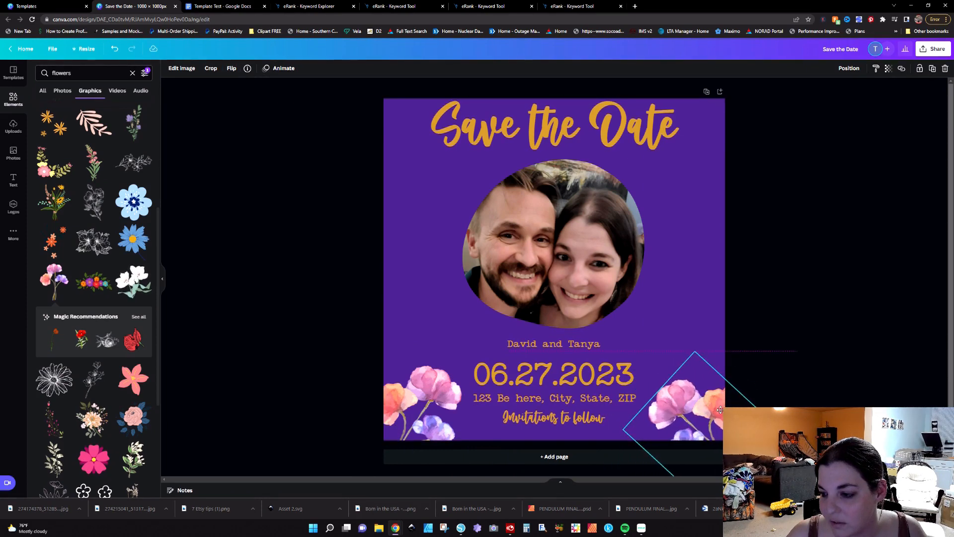
pyautogui.moveTo(720, 410); pyautogui.dragTo(716, 402)
pyautogui.moveTo(448, 416); pyautogui.dragTo(437, 426)
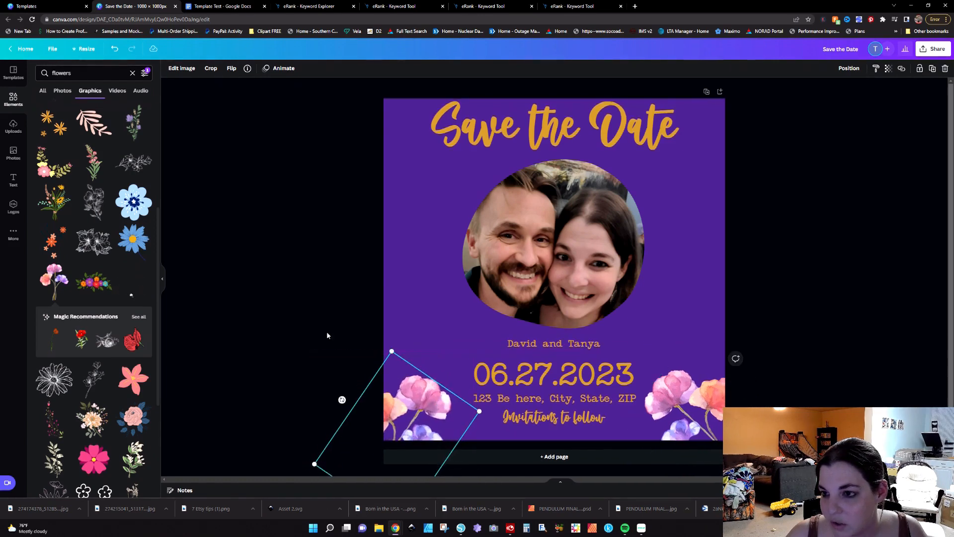
pyautogui.click(316, 297)
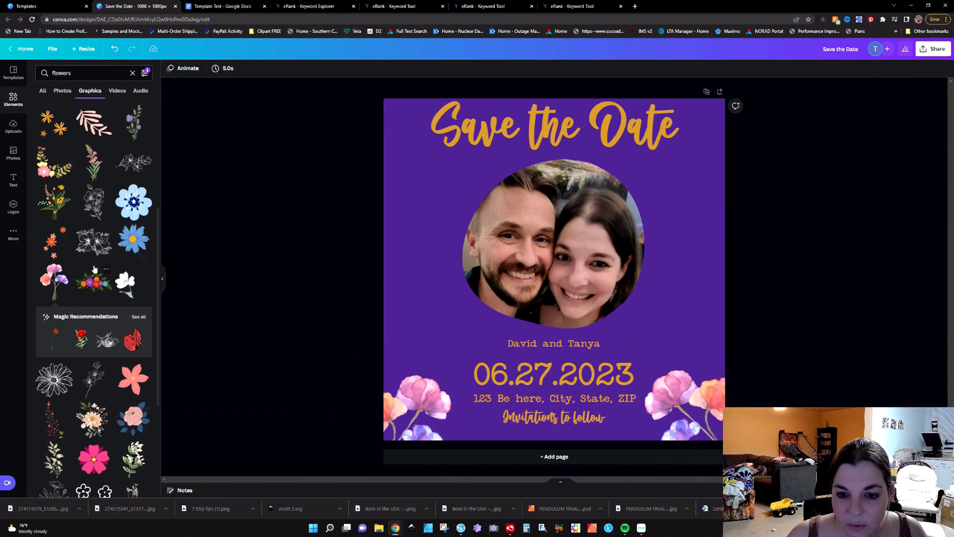
# - Browse the recommended and free flower graphics, try the pink rose bouquet on the design, and delete it
pyautogui.click(139, 317)
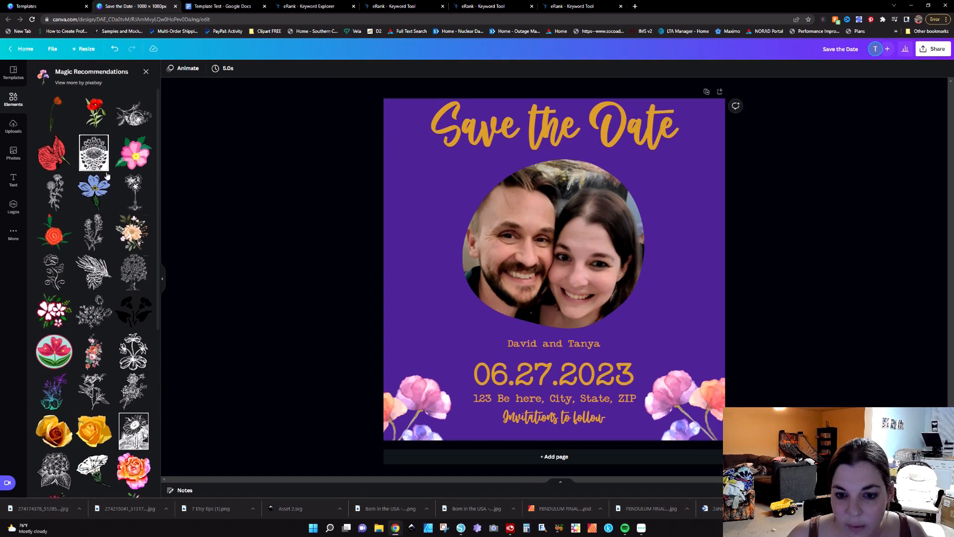
pyautogui.click(142, 74)
pyautogui.scroll(-5, 96, 198)
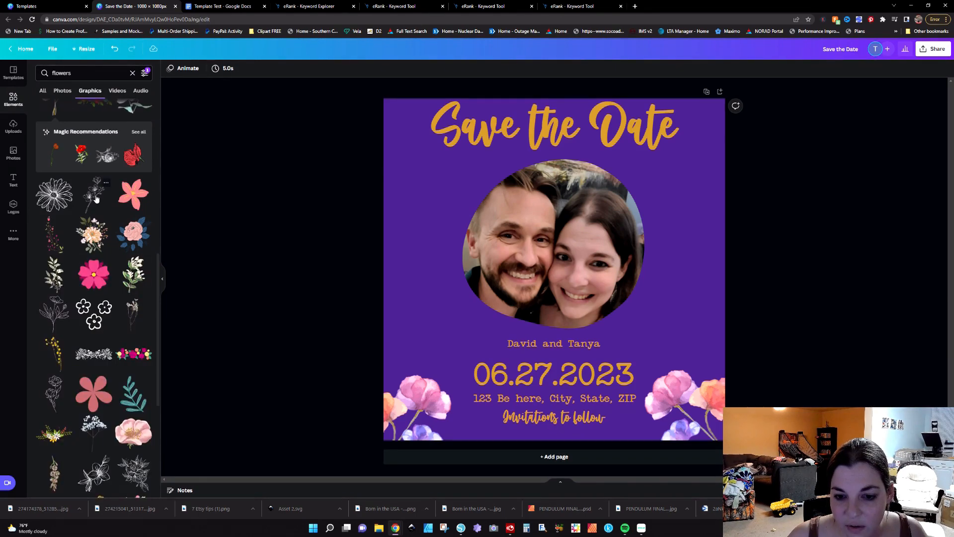
pyautogui.scroll(-3, 96, 198)
pyautogui.scroll(-2, 135, 291)
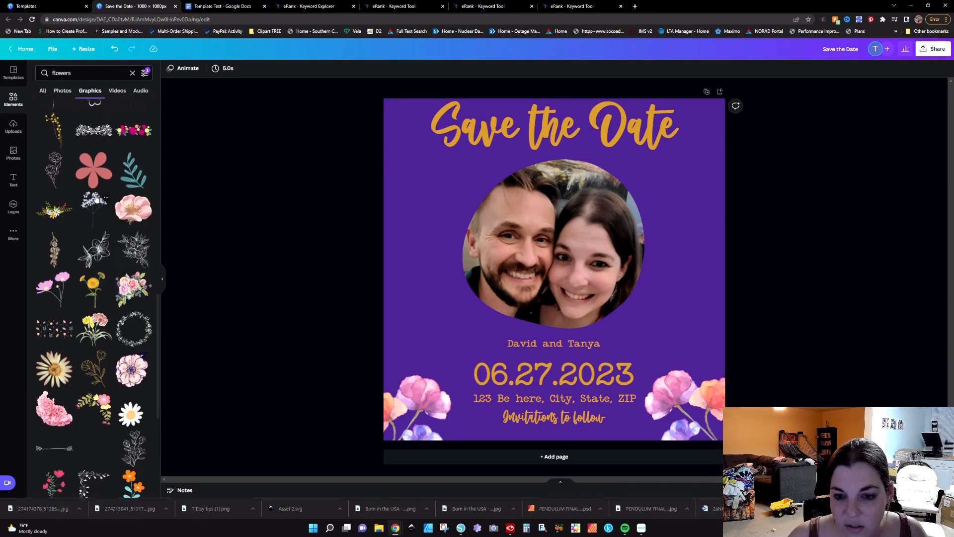
pyautogui.click(135, 291)
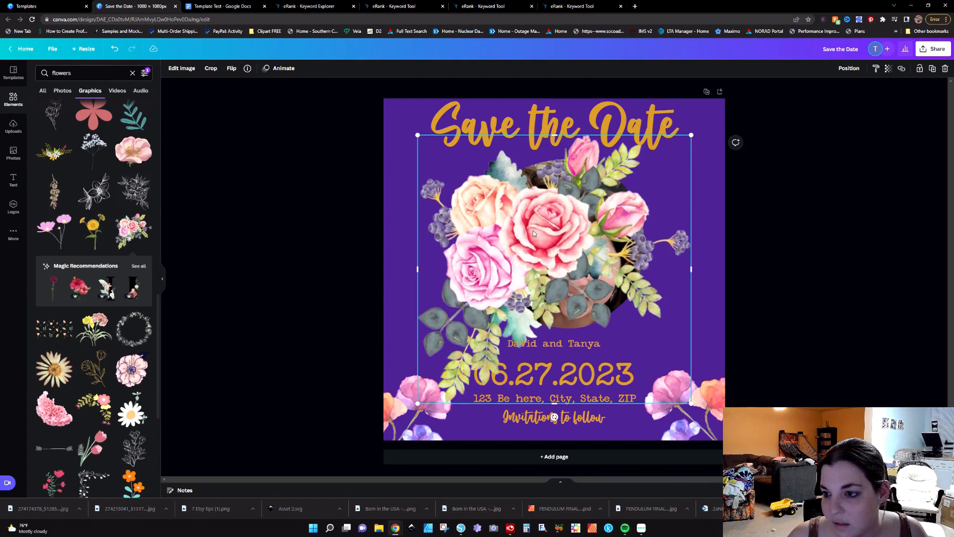
pyautogui.press('Delete')
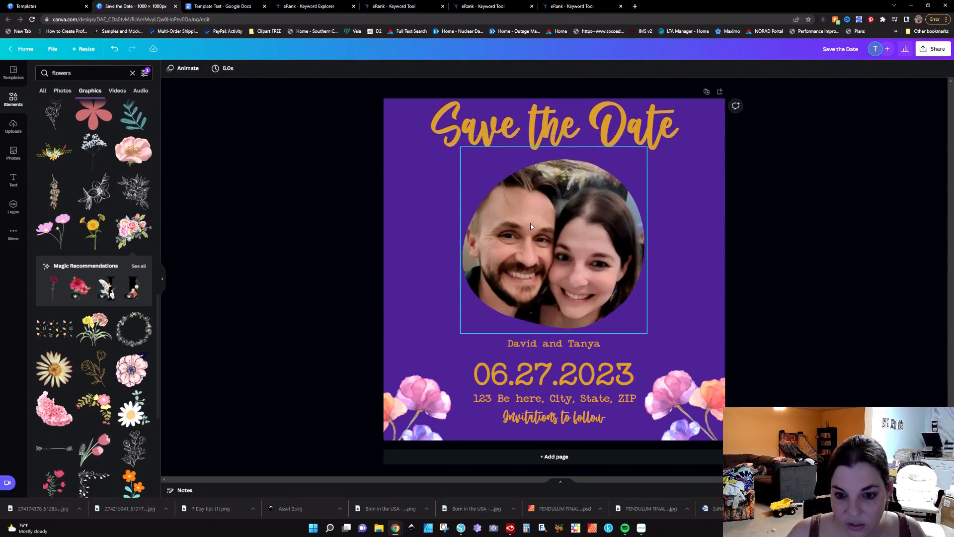
# - Look further through the flower graphics, then search for "watercolor flowers" with the Free filter applied
pyautogui.scroll(-5, 84, 301)
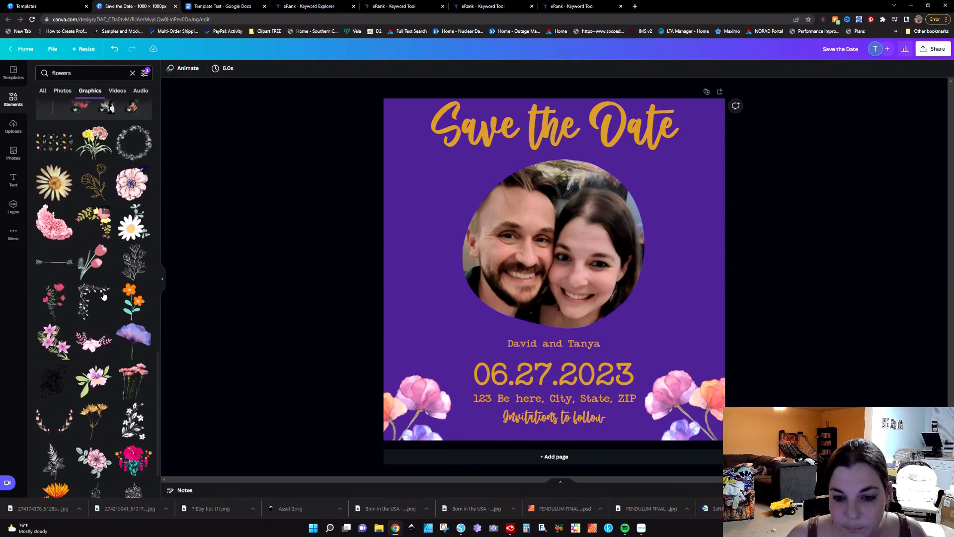
pyautogui.scroll(-4, 104, 296)
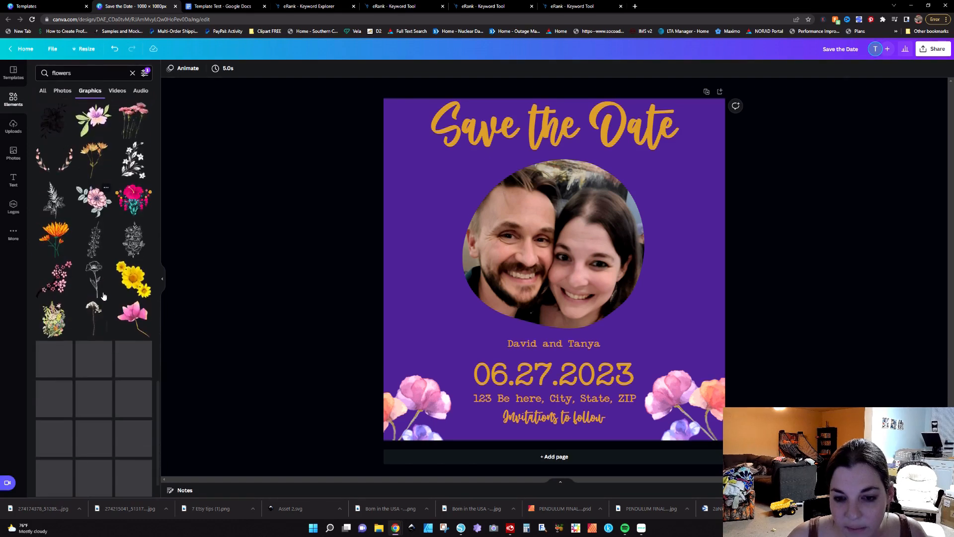
pyautogui.scroll(-1, 104, 296)
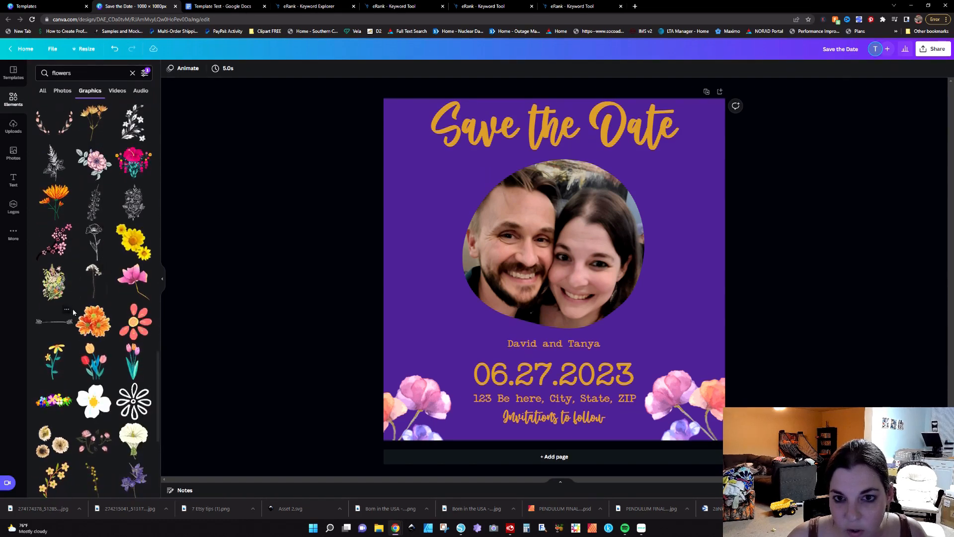
pyautogui.click(50, 73)
pyautogui.write('wate')
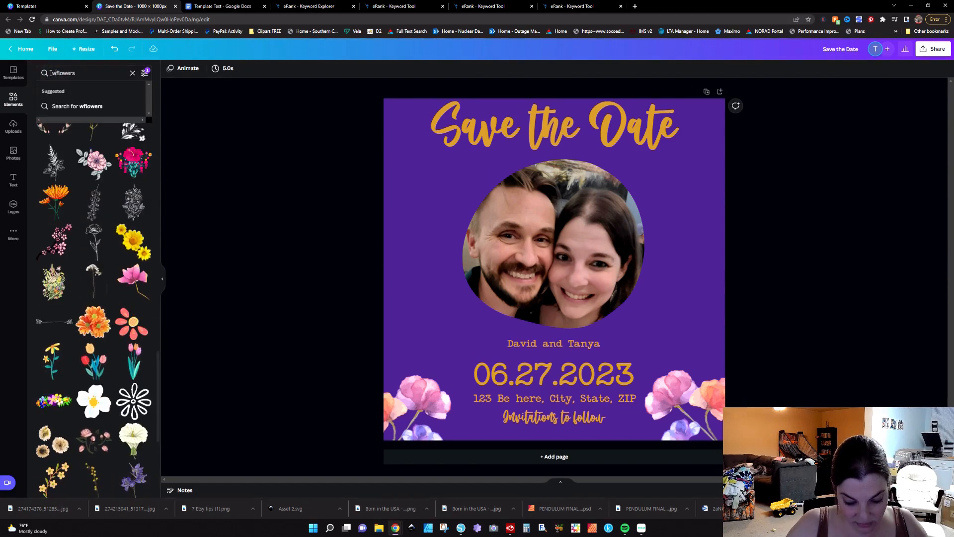
pyautogui.write('rcolor')
pyautogui.press('Return')
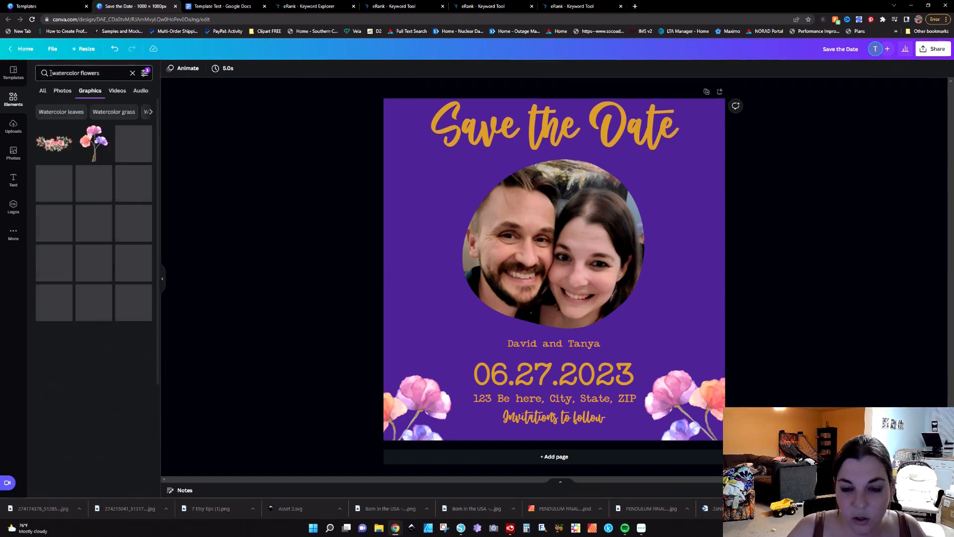
pyautogui.click(144, 73)
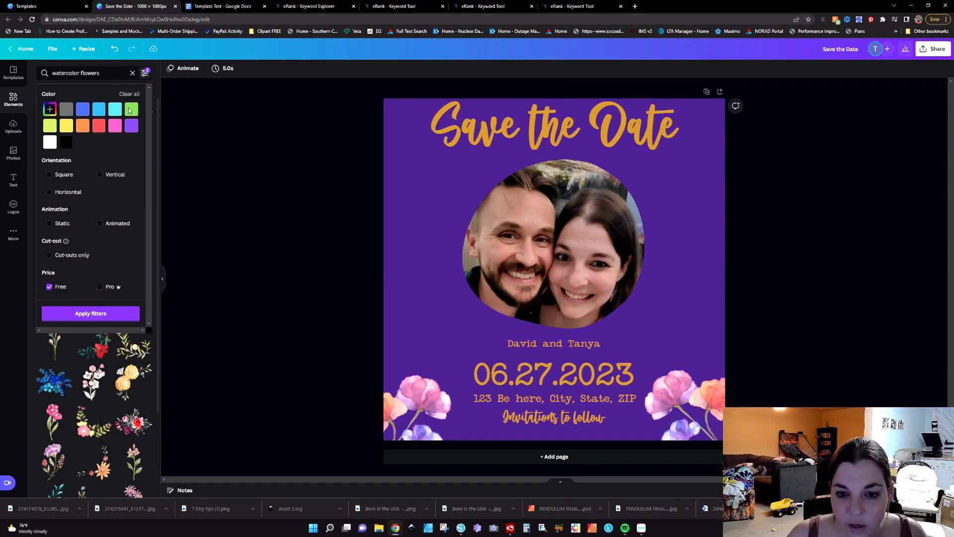
pyautogui.click(87, 313)
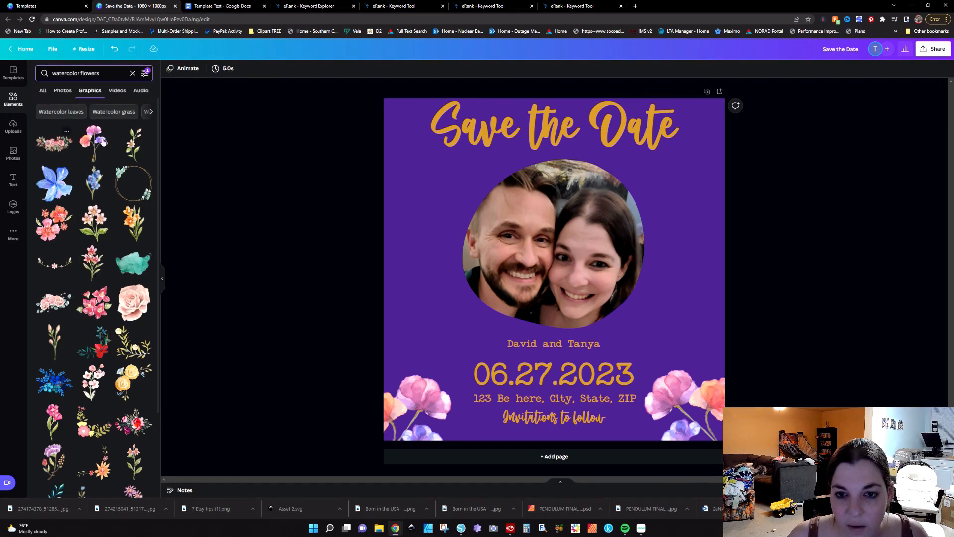
# - Try the pink rose garland flipped vertically and enlarged to about 1,129 × 494 px across the design's top edge, and delete it
pyautogui.click(55, 144)
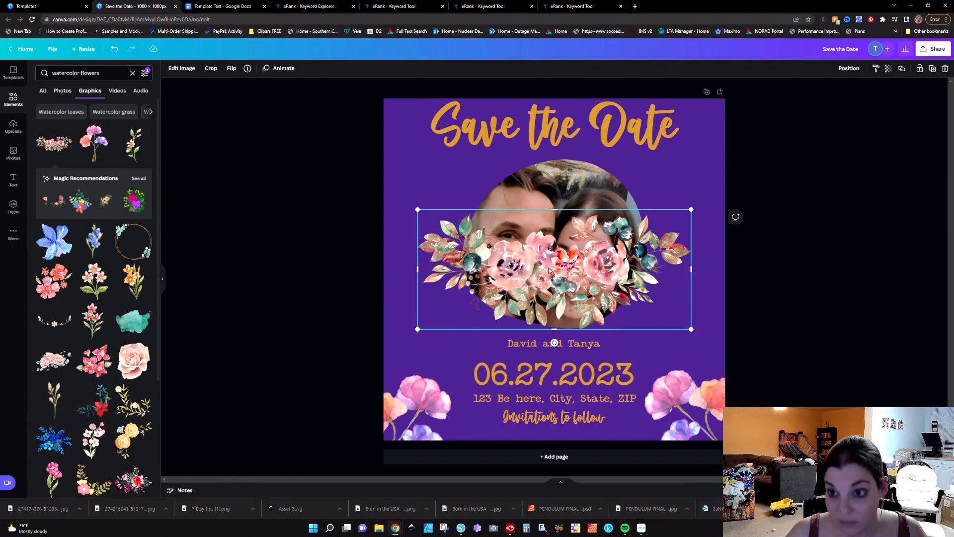
pyautogui.click(231, 68)
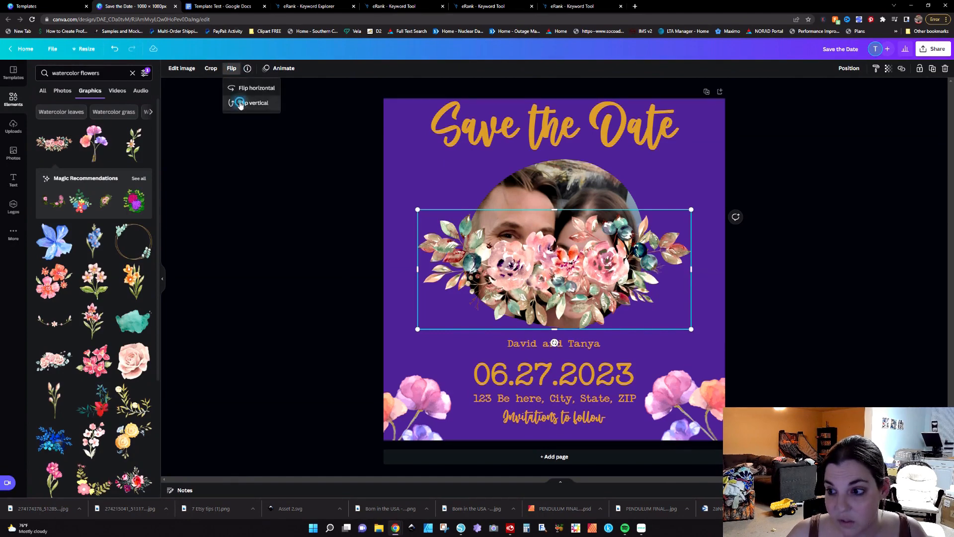
pyautogui.click(240, 103)
pyautogui.moveTo(571, 281); pyautogui.dragTo(558, 169)
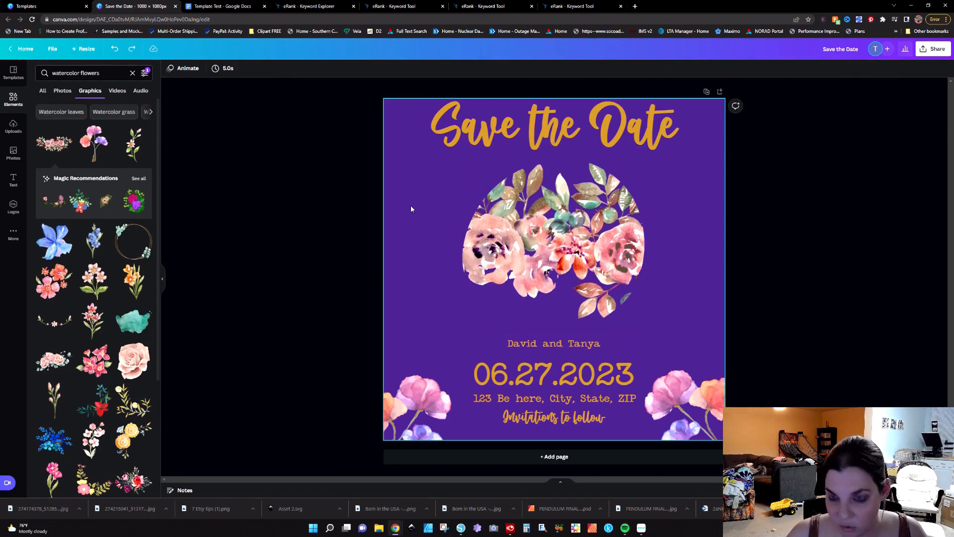
pyautogui.hotkey('ctrl', 'z')
pyautogui.moveTo(550, 275); pyautogui.dragTo(574, 100)
pyautogui.moveTo(406, 166); pyautogui.dragTo(322, 198)
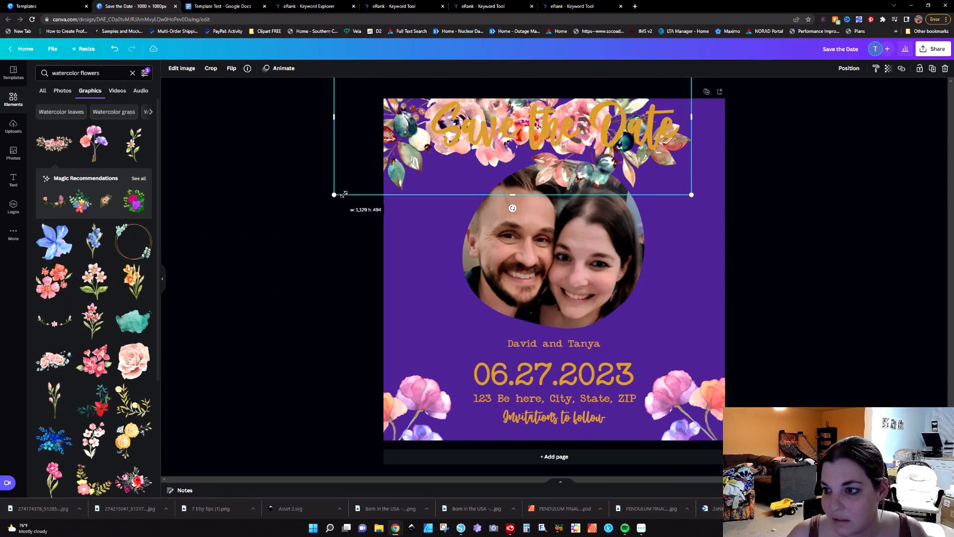
pyautogui.moveTo(606, 169); pyautogui.dragTo(654, 163)
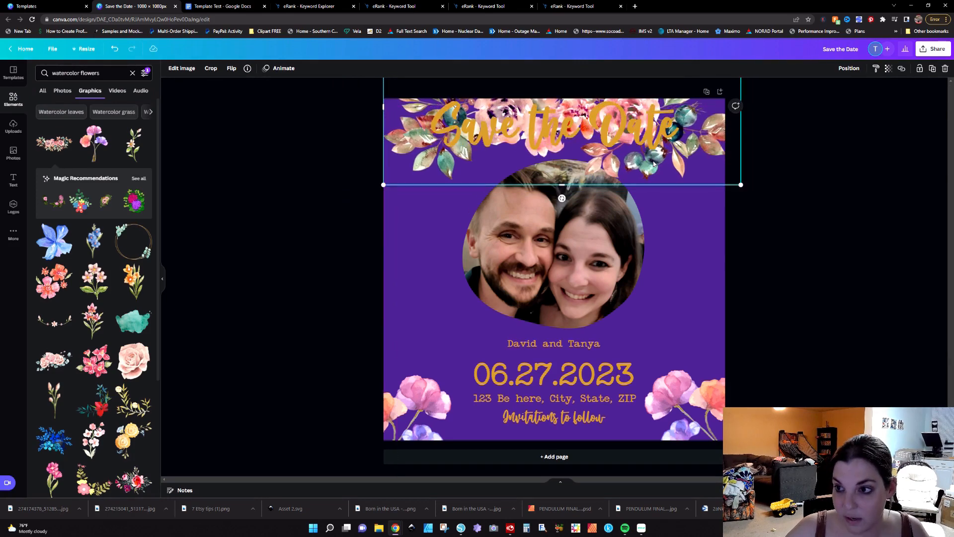
pyautogui.press('Delete')
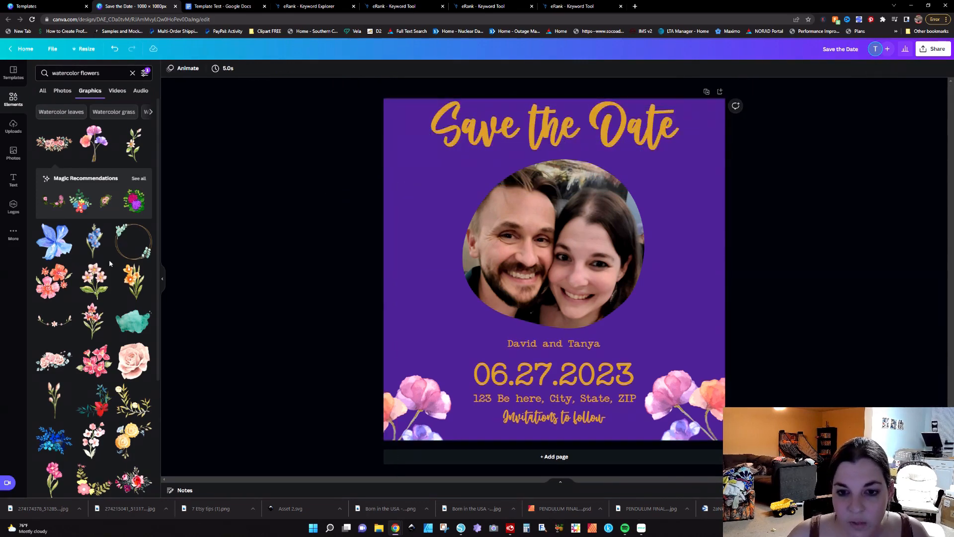
# - Try the blue watercolor flower stem on the design and delete it
pyautogui.click(94, 241)
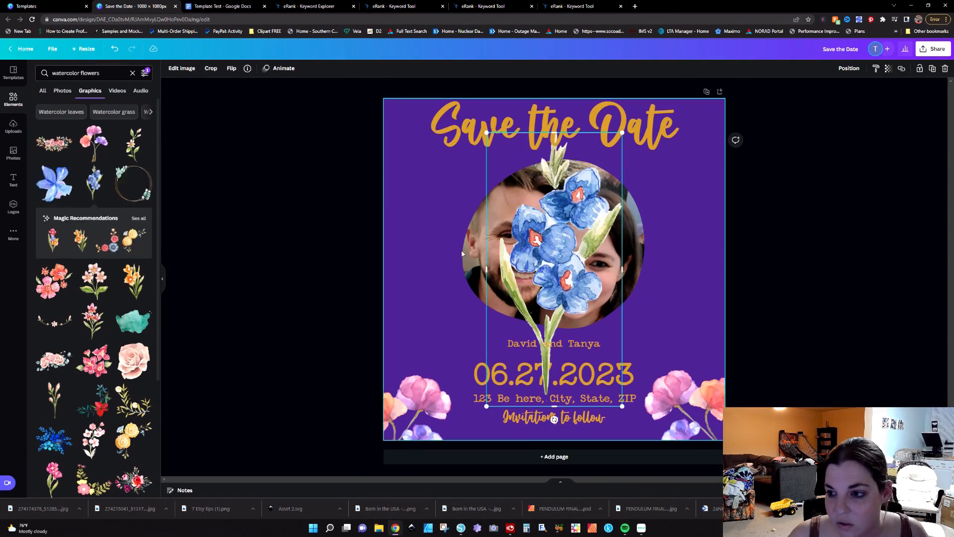
pyautogui.press('Delete')
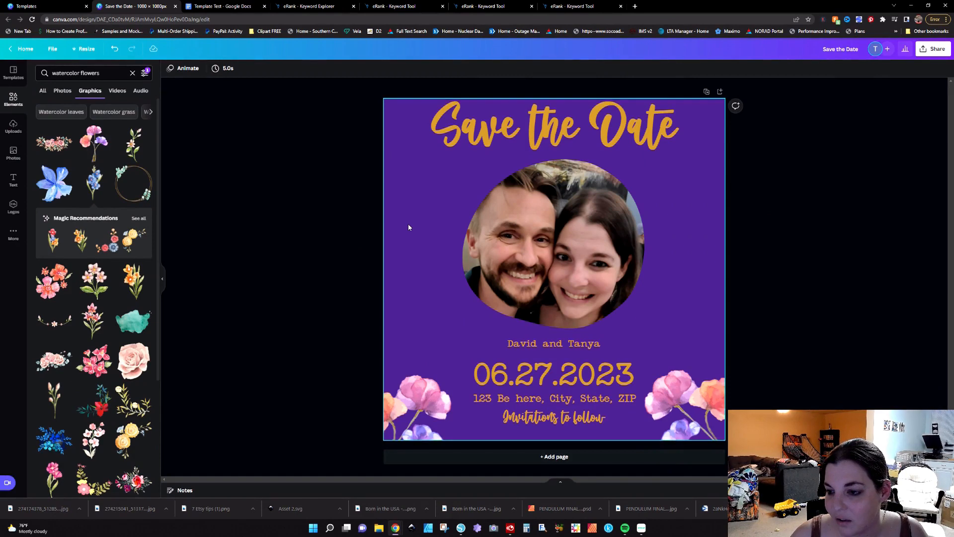
# - Remove the couple's photo from the rounded frame, keeping the empty frame in place
pyautogui.click(599, 240)
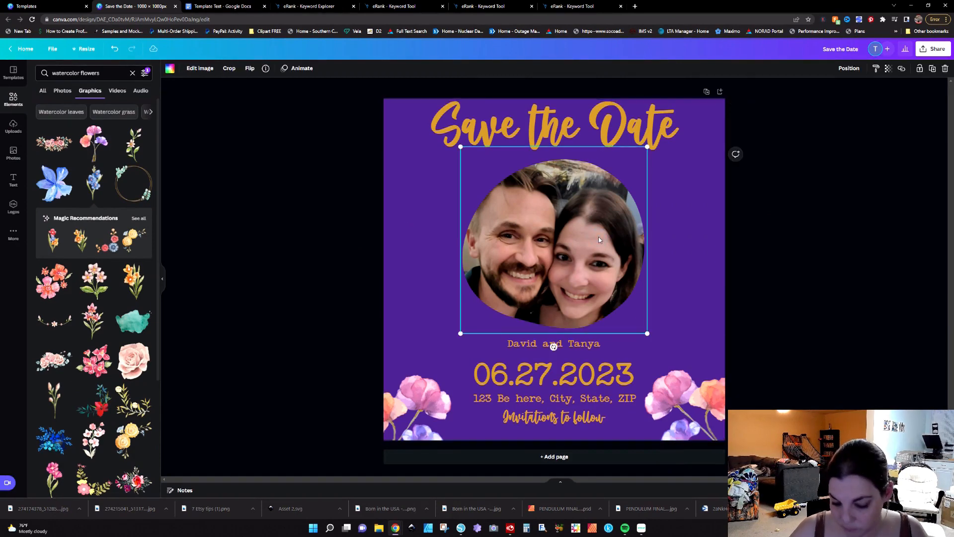
pyautogui.press('Delete')
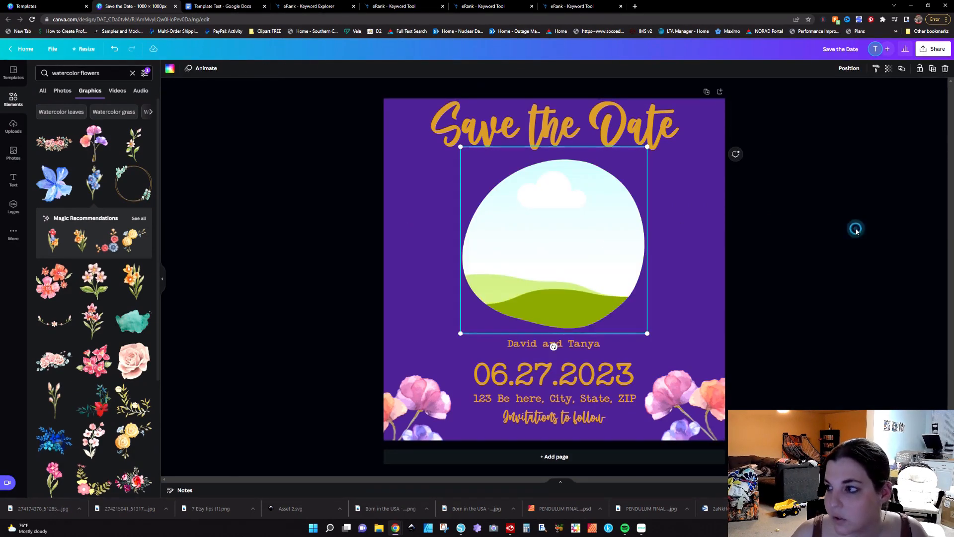
# - Get the save the date design's template link from the sharing options and copy it
pyautogui.click(854, 228)
pyautogui.click(925, 49)
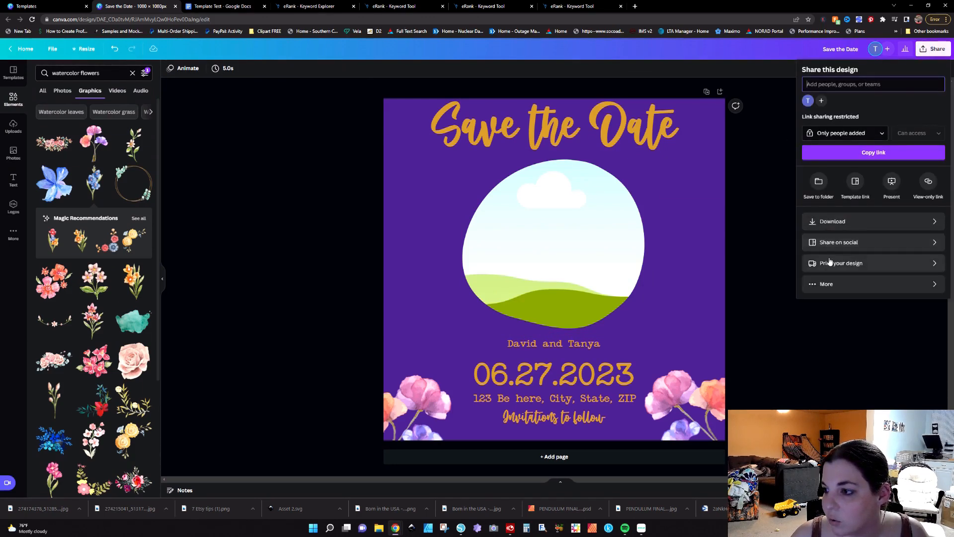
pyautogui.click(835, 284)
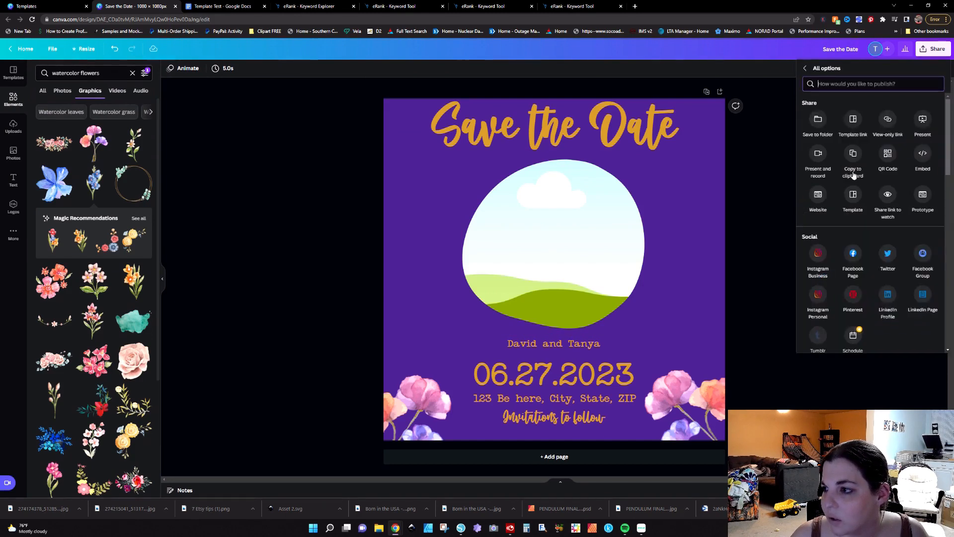
pyautogui.click(850, 121)
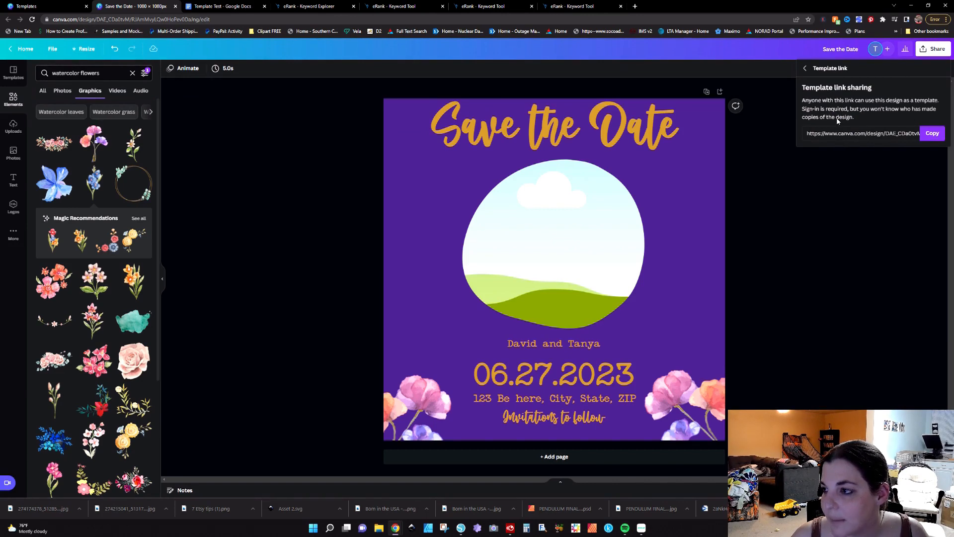
pyautogui.click(842, 134)
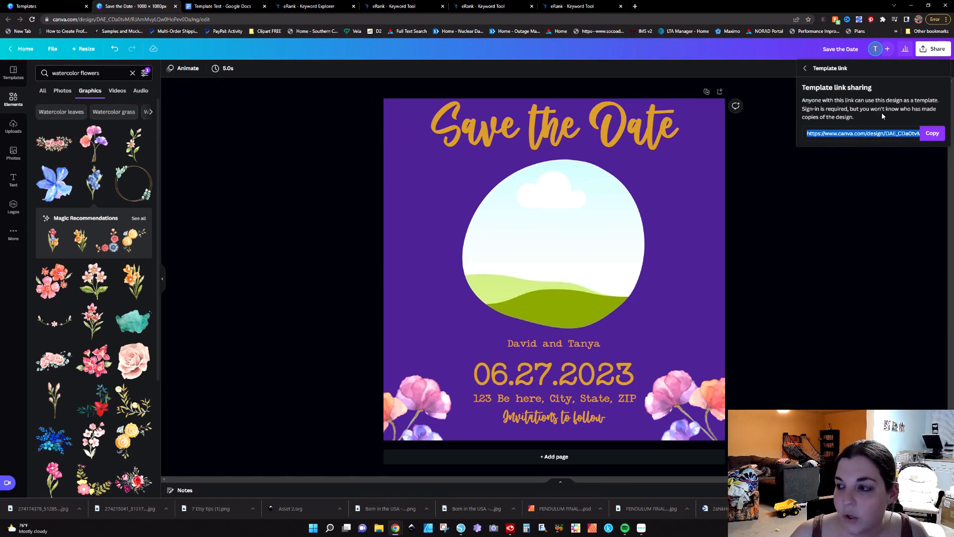
# - Switch to the Template Test document in Google Docs and replace the "INSERT NAME HERE" placeholder with "Save the Date Wedding Invitation"
pyautogui.click(218, 6)
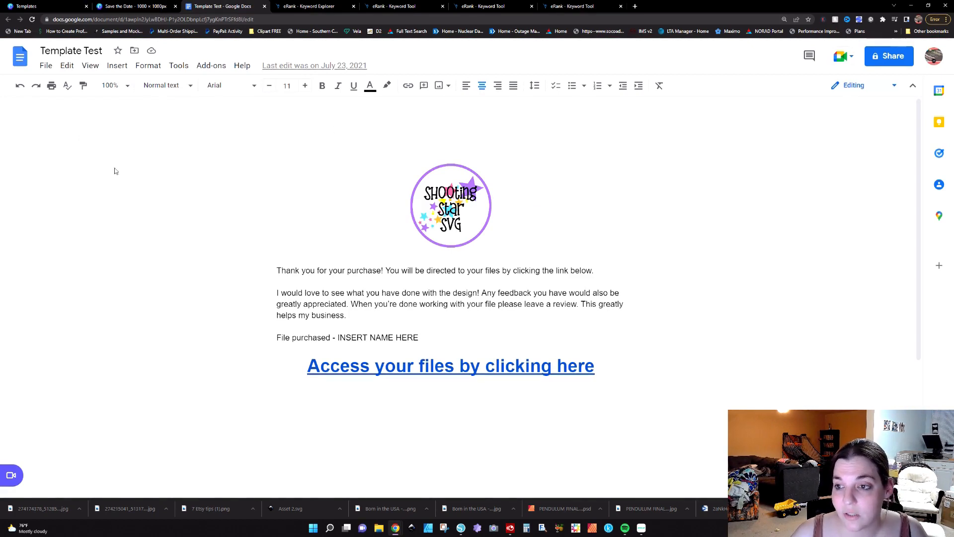
pyautogui.scroll(-3, 264, 202)
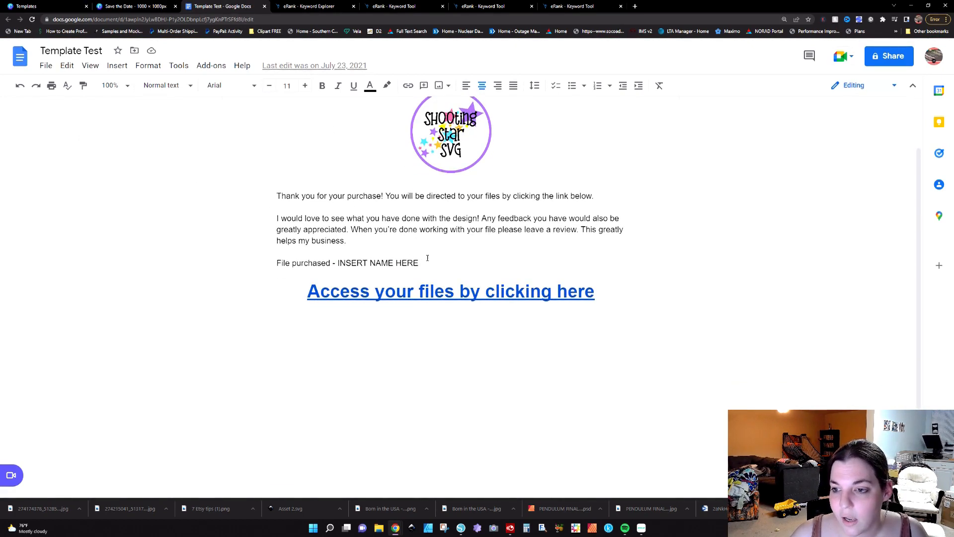
pyautogui.scroll(3, 507, 166)
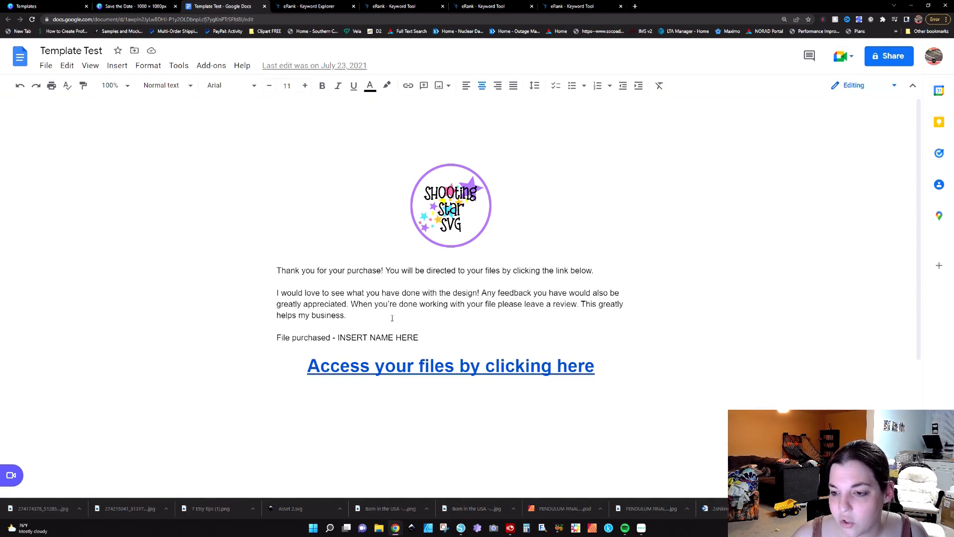
pyautogui.moveTo(418, 337); pyautogui.dragTo(340, 337)
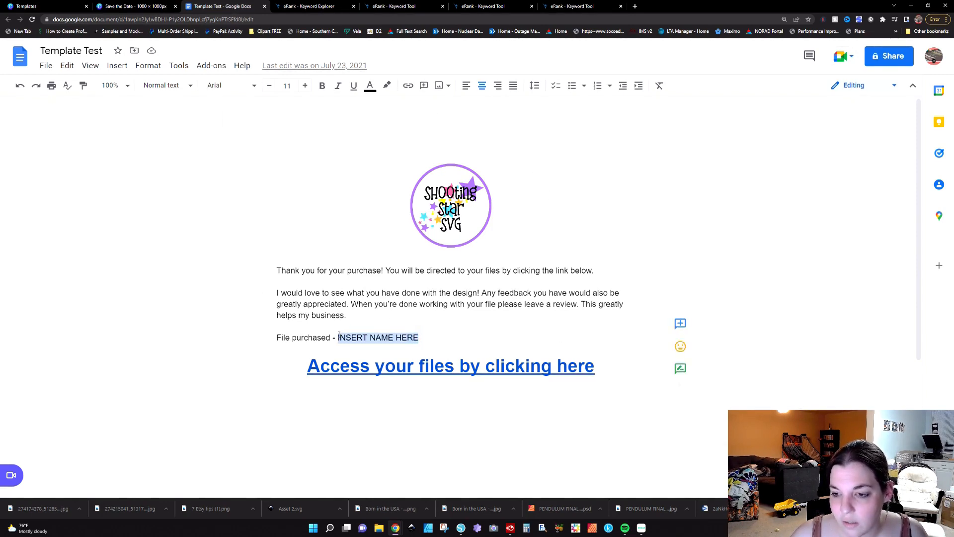
pyautogui.write('Save the Date Wedding Invitation')
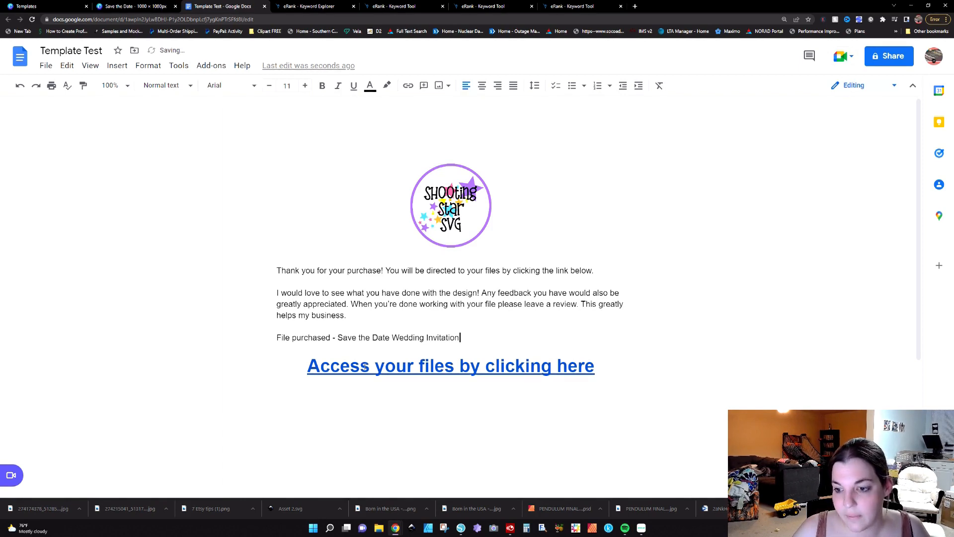
# - Replace the old link on "Access your files by clicking here" with the copied Canva template link
pyautogui.click(365, 366)
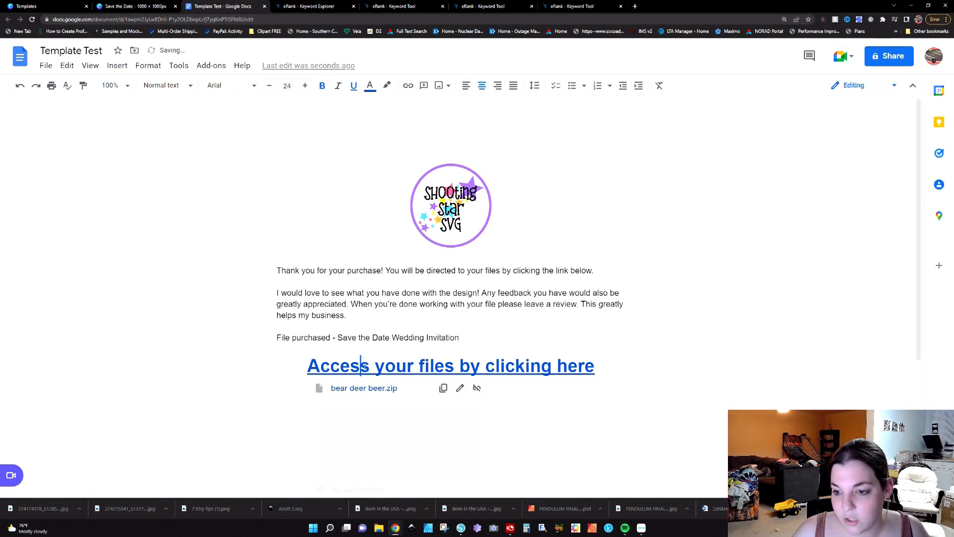
pyautogui.click(474, 387)
pyautogui.moveTo(601, 366); pyautogui.dragTo(312, 372)
pyautogui.click(408, 85)
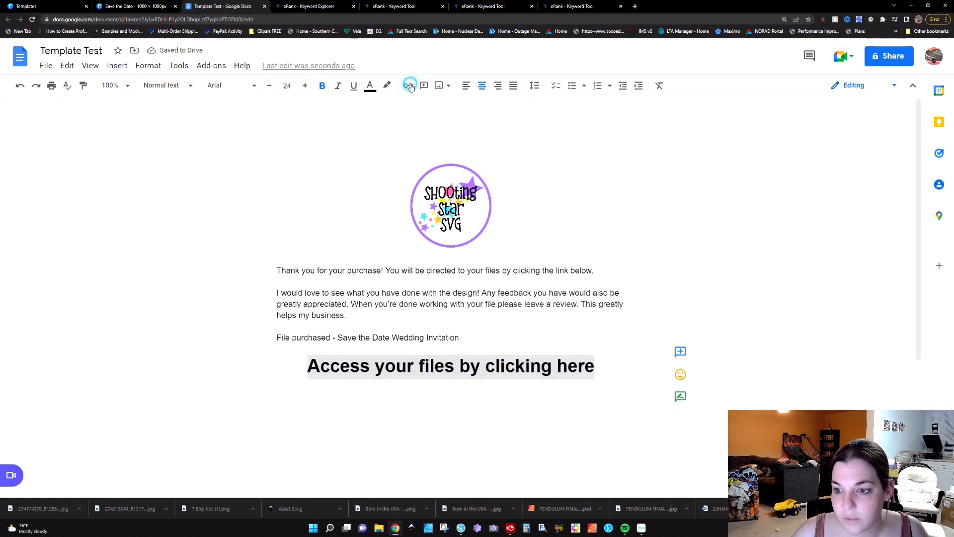
pyautogui.hotkey('ctrl', 'v')
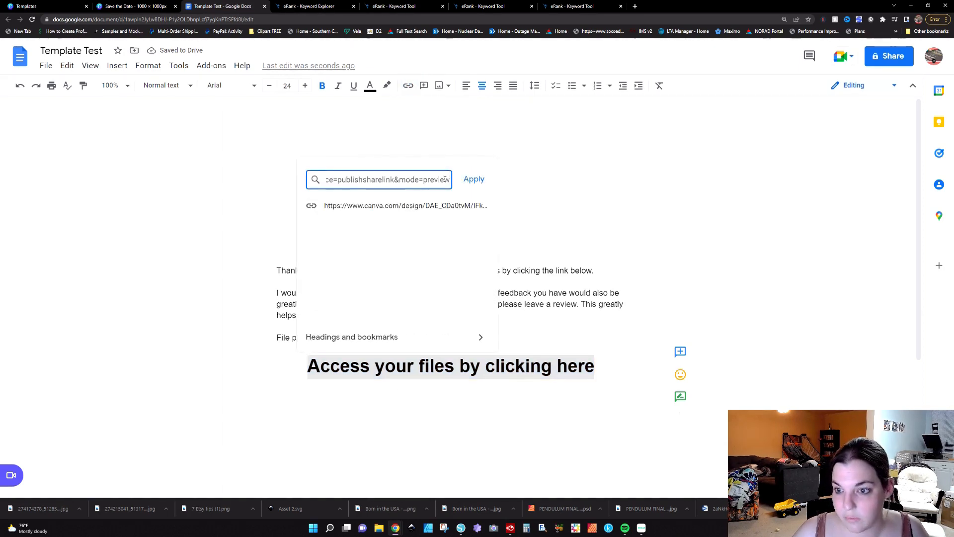
pyautogui.click(473, 179)
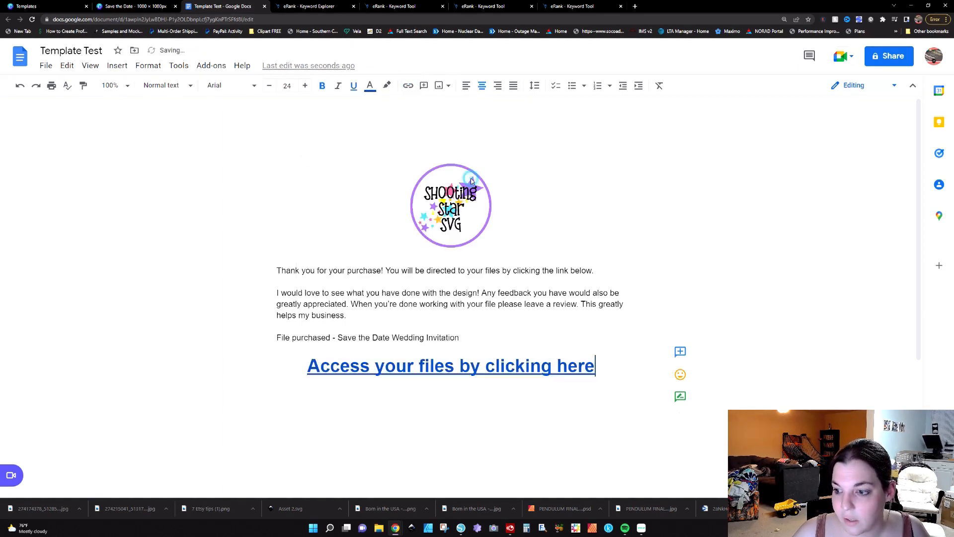
# - Test the document's new link by opening it and using the shared template, and close the resulting design copy
pyautogui.rightClick(511, 369)
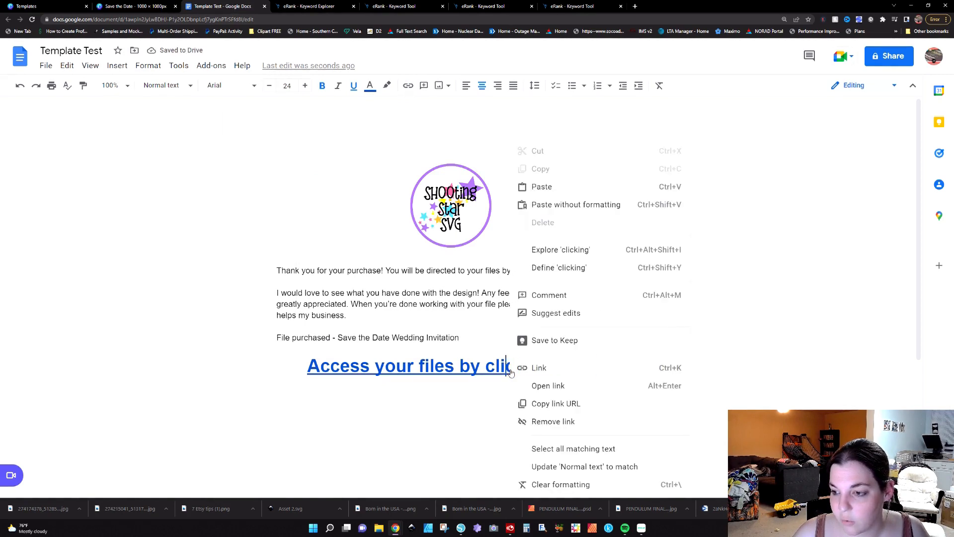
pyautogui.click(534, 387)
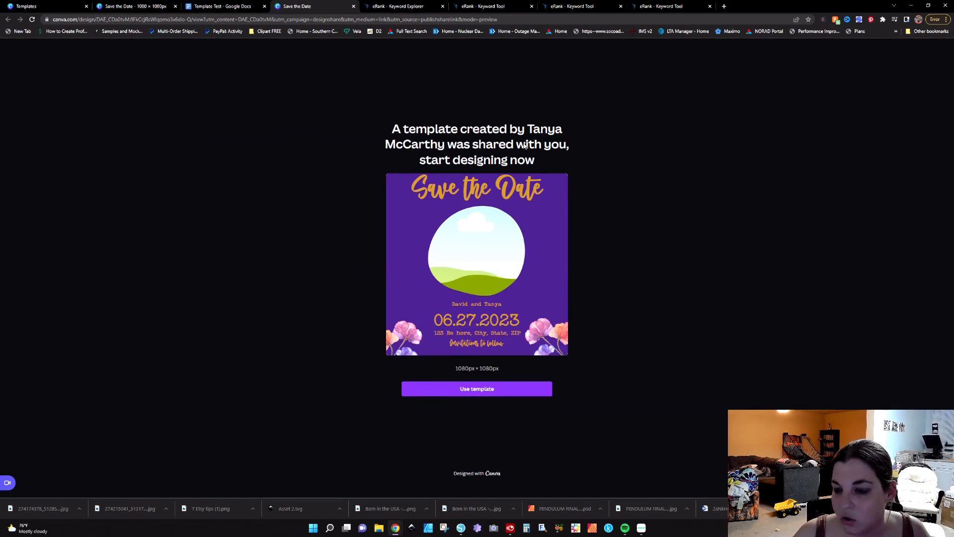
pyautogui.click(477, 389)
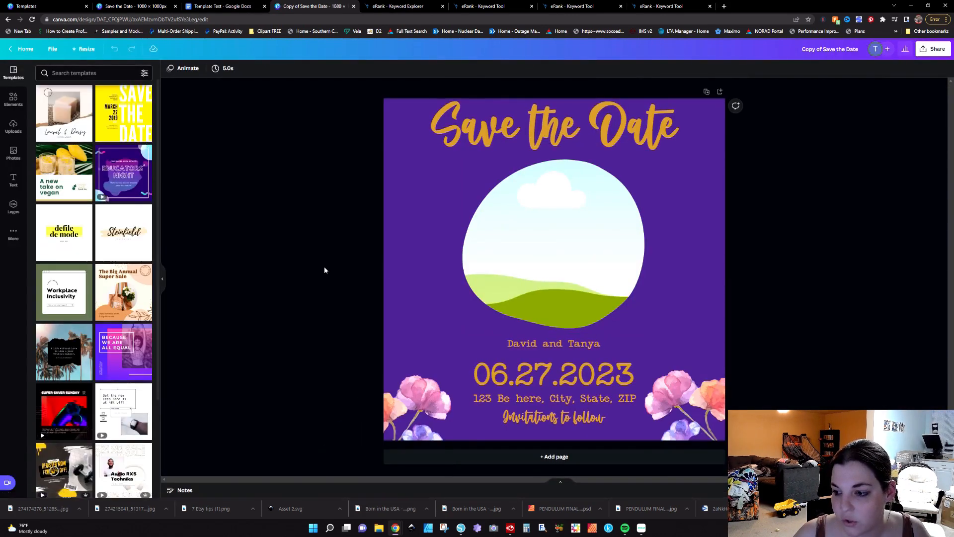
pyautogui.click(354, 6)
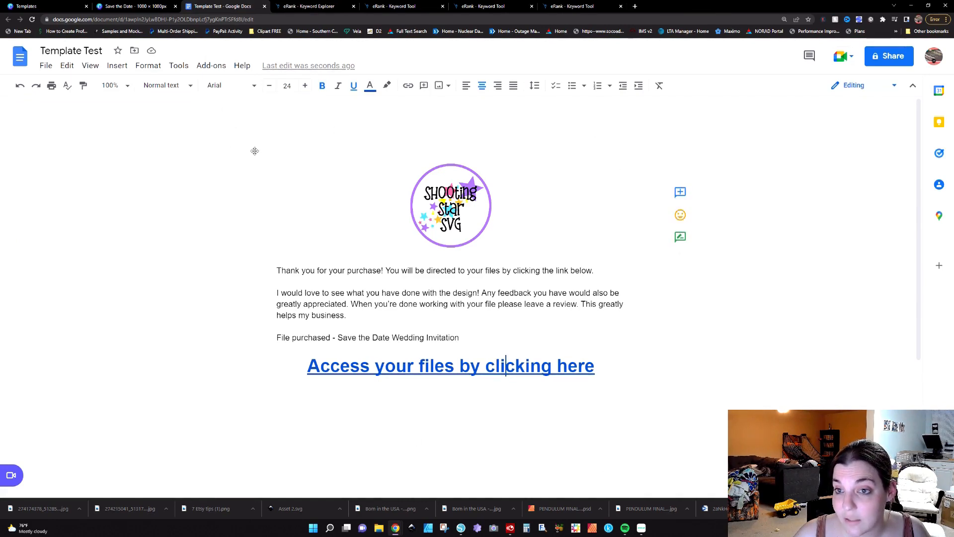
# - Rename the document as "Save the Date Wedding Invitation"
pyautogui.click(80, 52)
pyautogui.write('Save the Date Weddig Invitation')
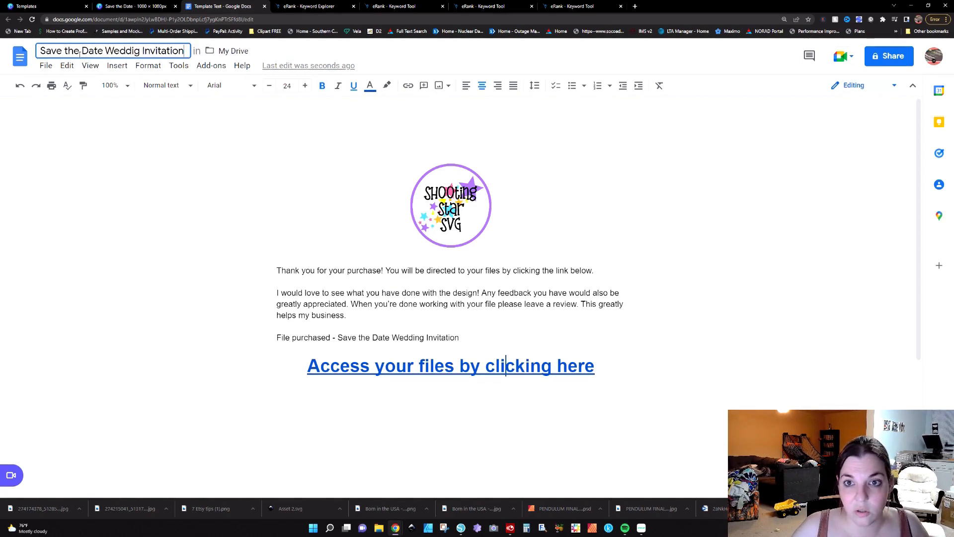
pyautogui.click(135, 52)
pyautogui.write('n')
pyautogui.press('Return')
# - Download the document as a PDF file
pyautogui.click(50, 66)
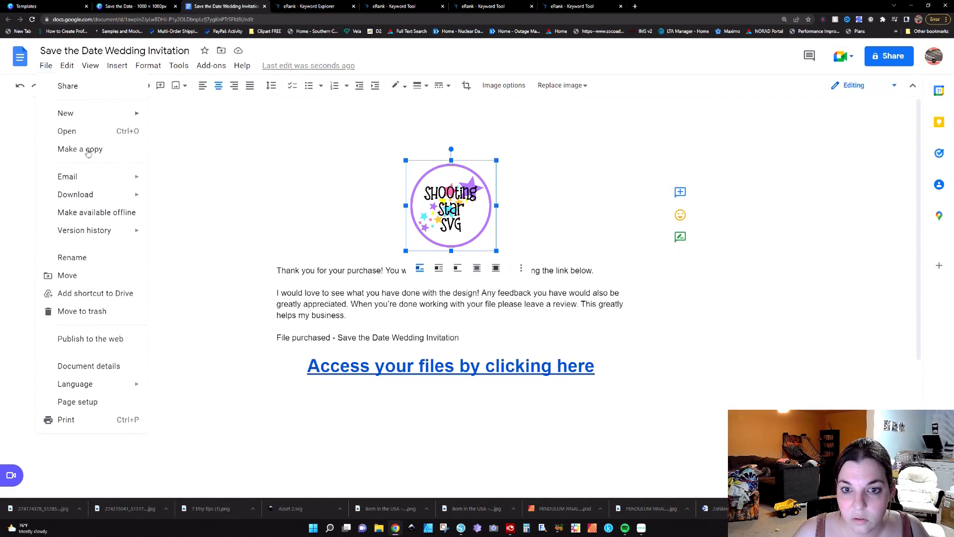
pyautogui.moveTo(94, 197)
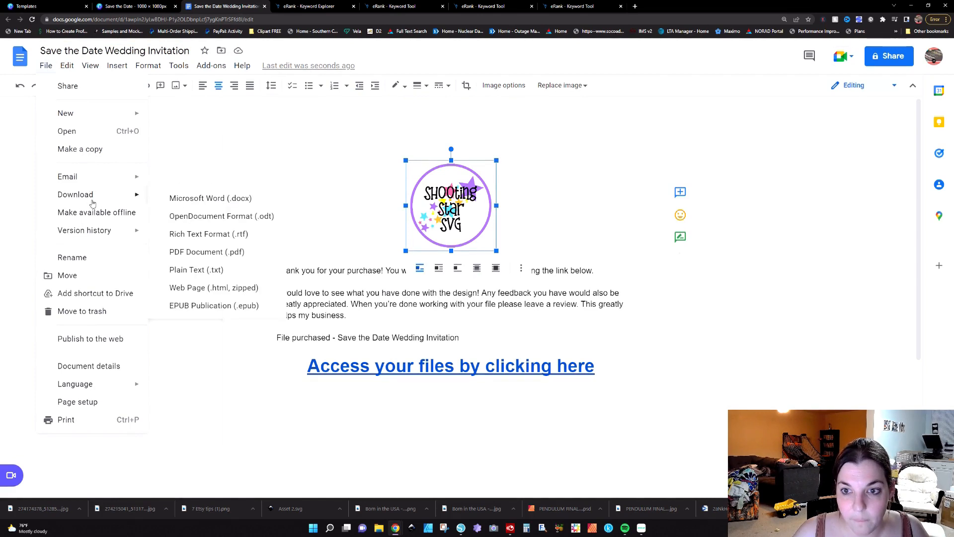
pyautogui.click(234, 253)
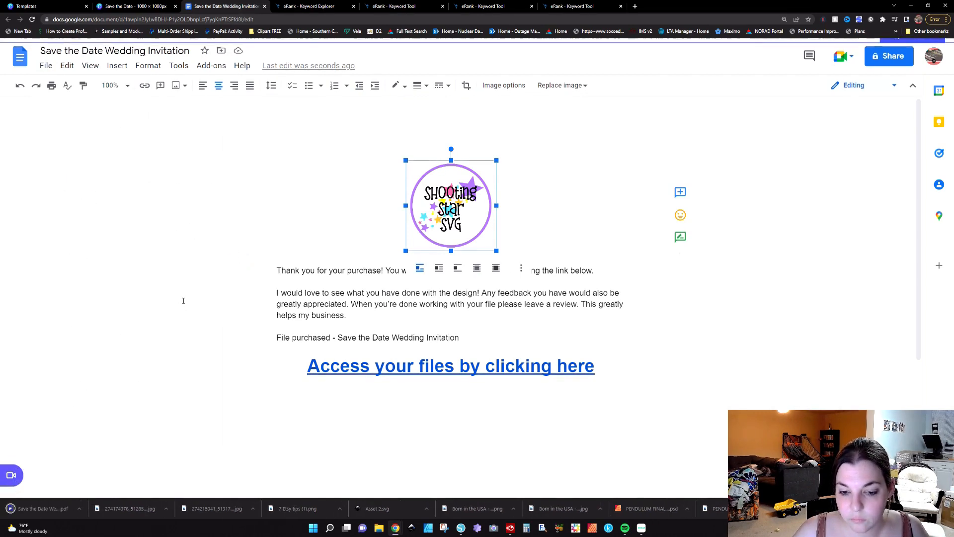
# - Open the downloaded PDF, follow its file access link to check the shared template page, and close that page
pyautogui.click(50, 507)
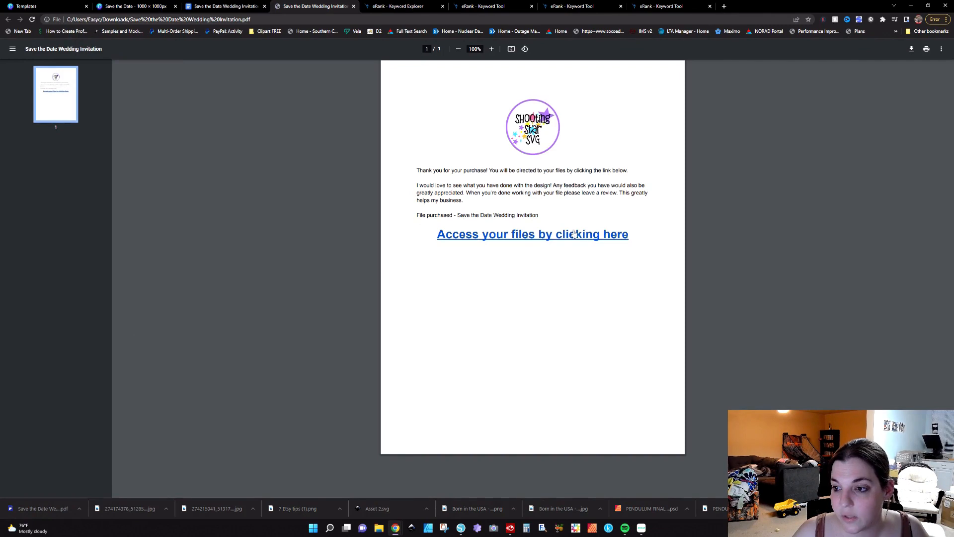
pyautogui.click(553, 243)
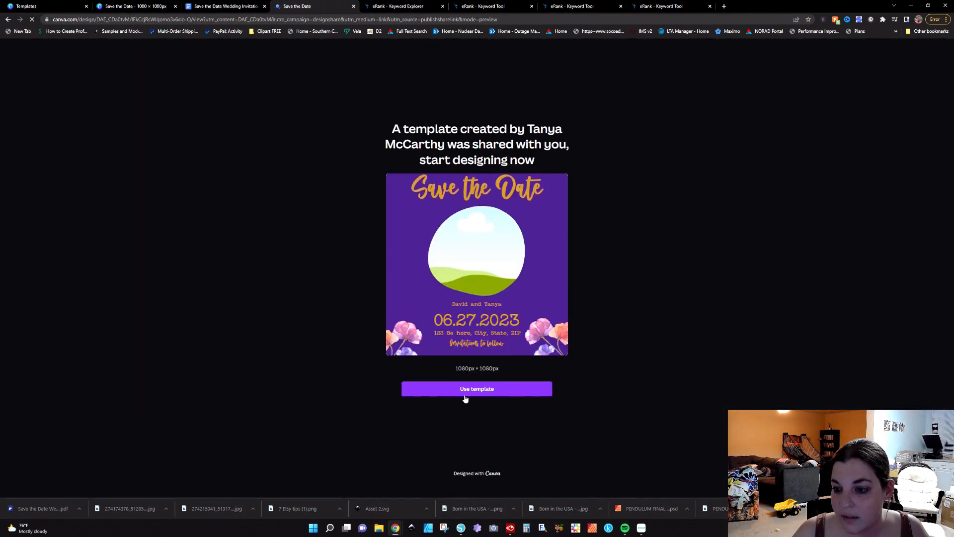
pyautogui.click(354, 6)
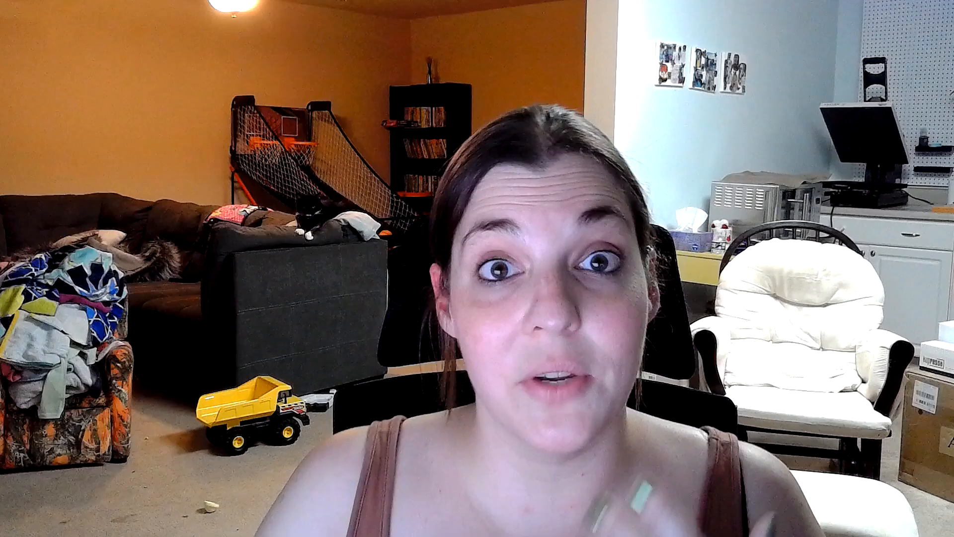